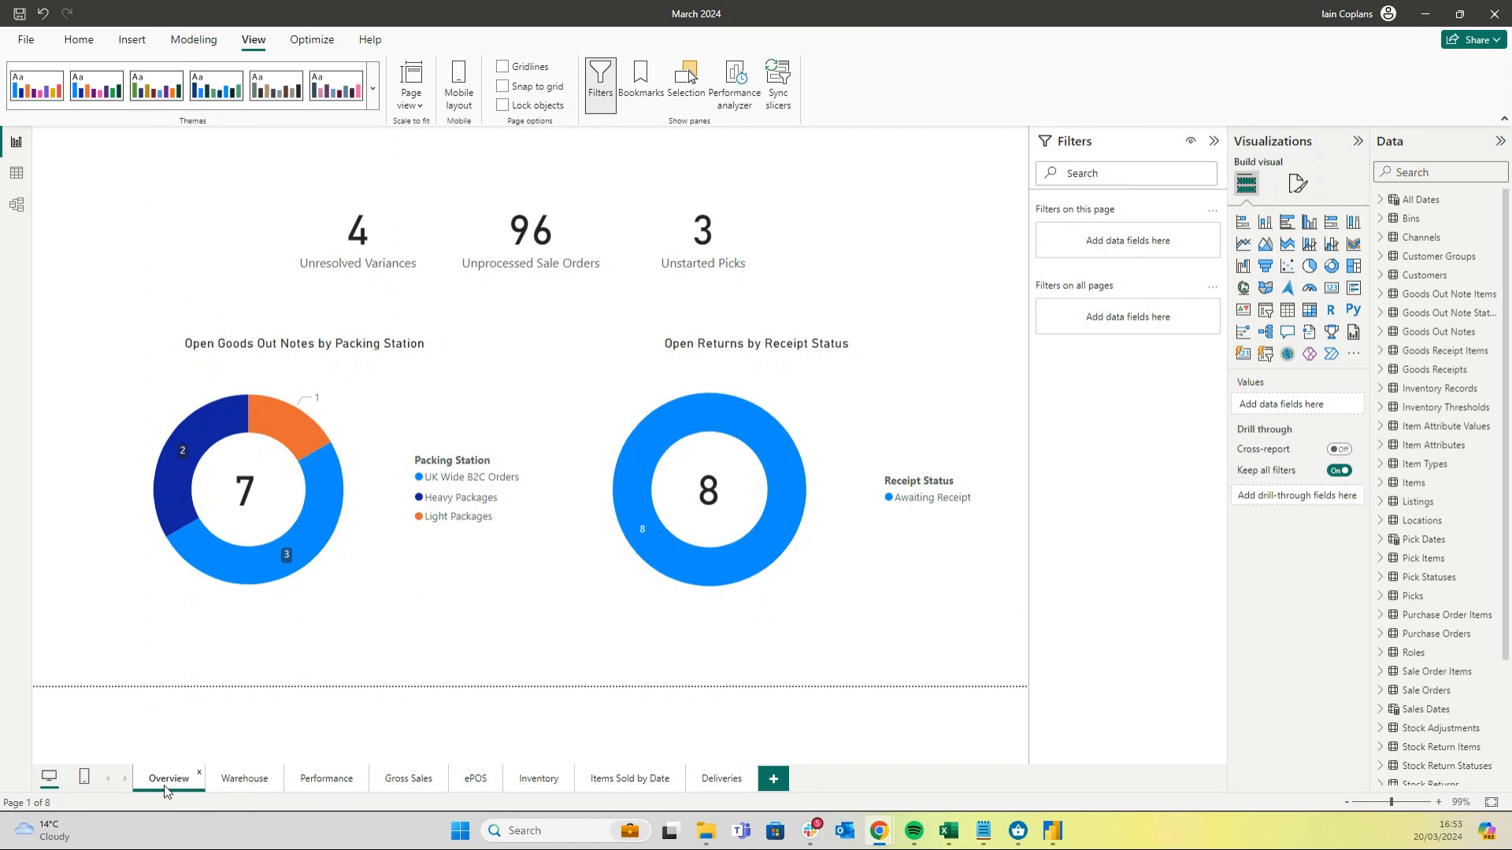
# Look through the Warehouse, Performance and Gross Sales report pages and return to the Overview page
pyautogui.click(246, 784)
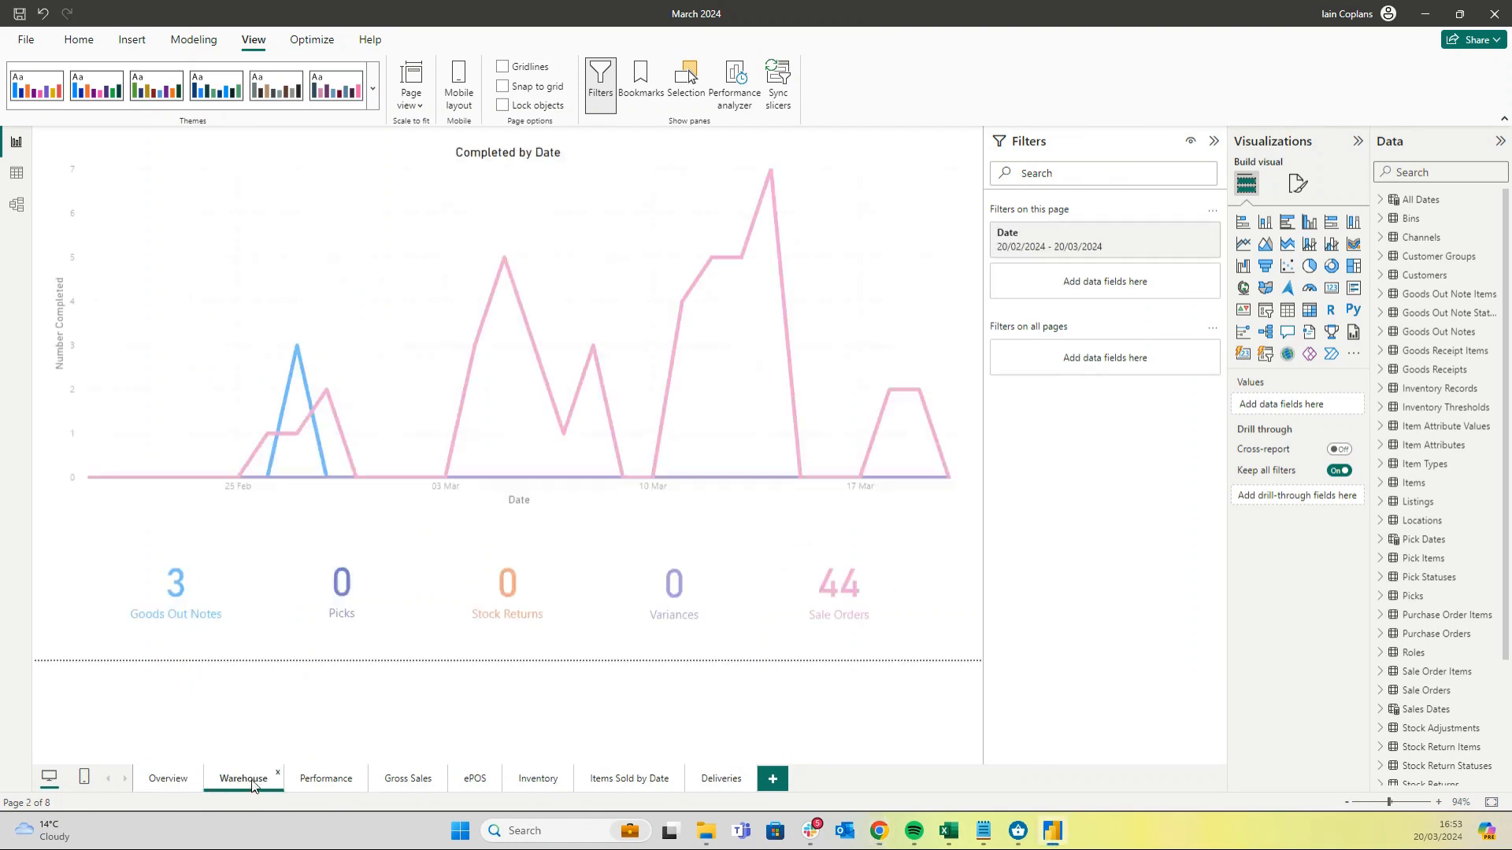
pyautogui.click(315, 782)
pyautogui.click(390, 782)
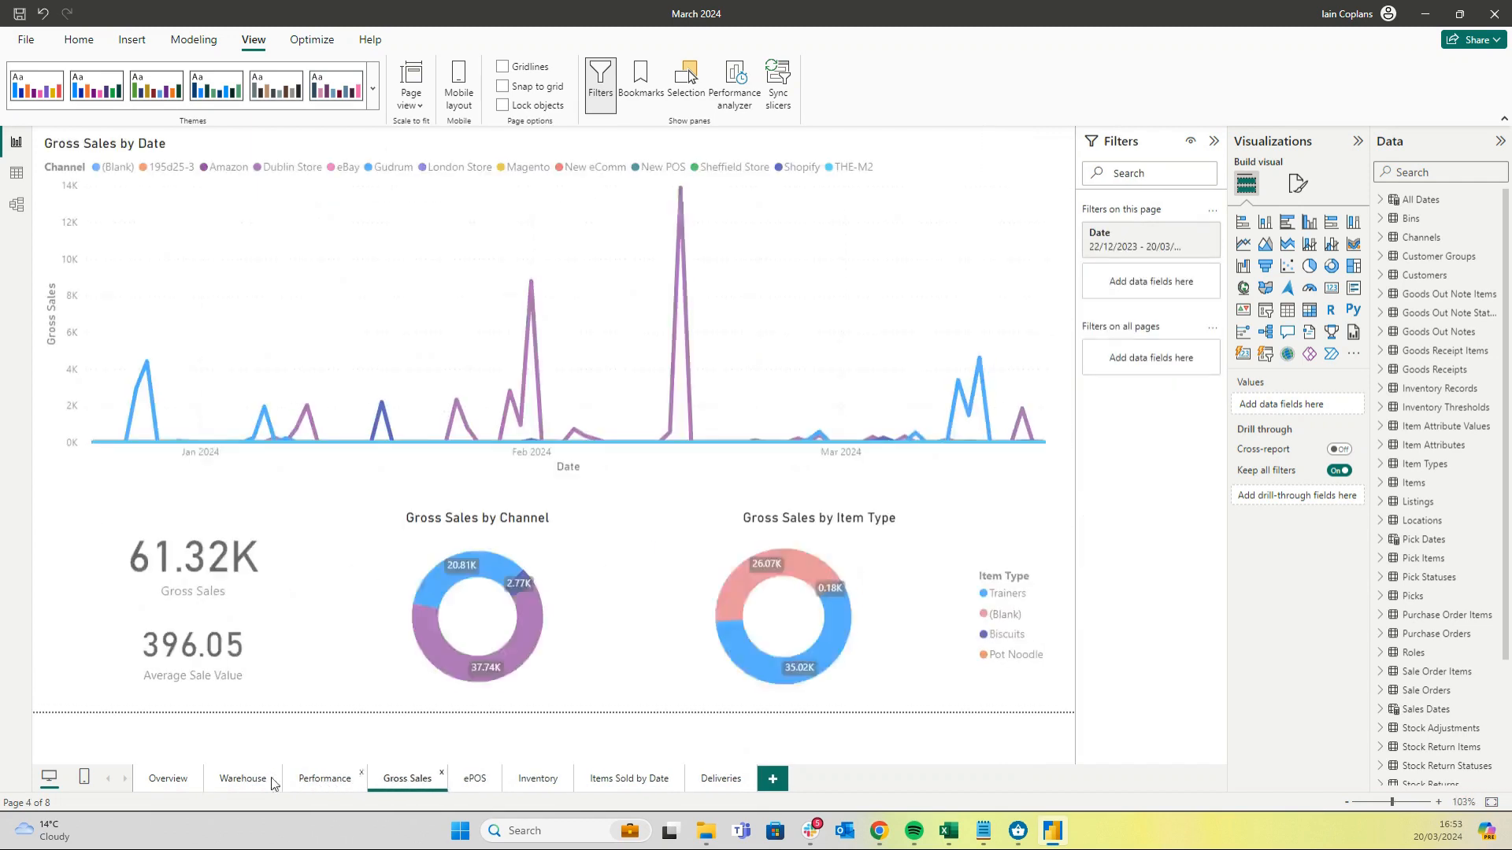
pyautogui.click(173, 780)
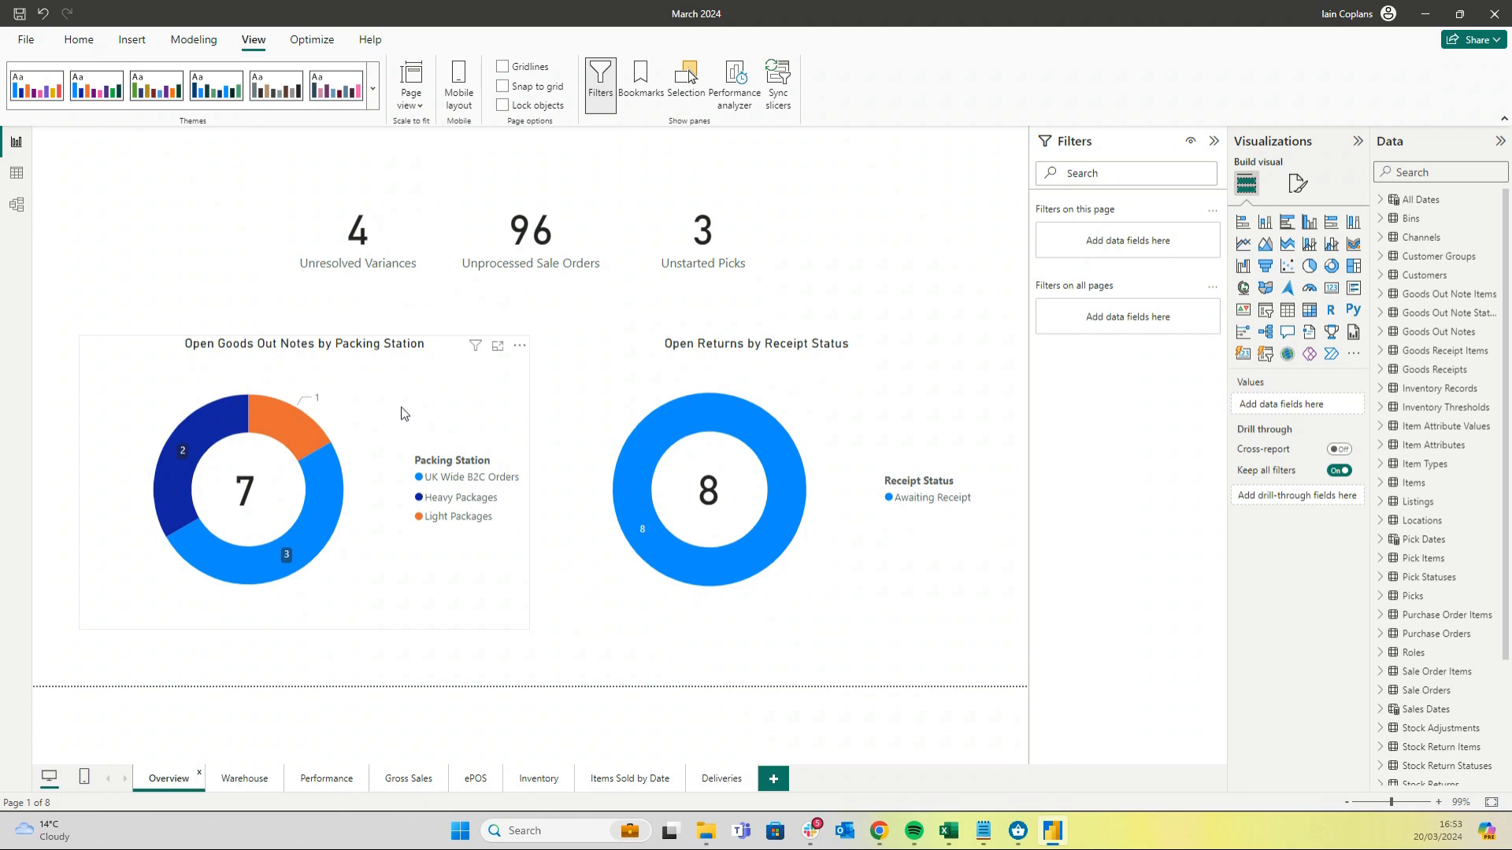
# Try the third and fourth themes in the gallery on the report, and settle on the second theme
pyautogui.click(157, 89)
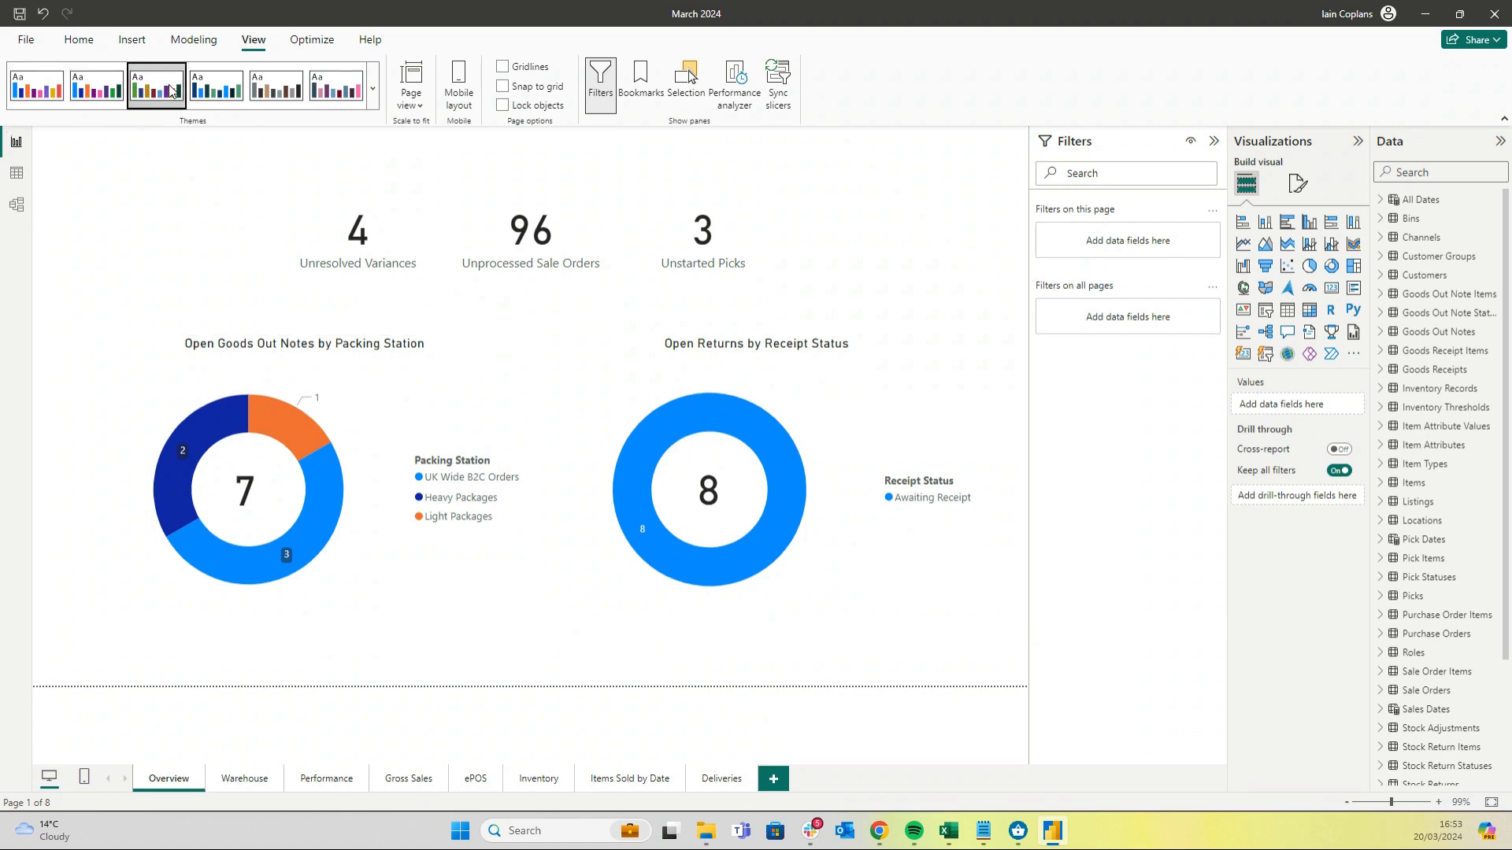
pyautogui.click(224, 90)
pyautogui.click(96, 88)
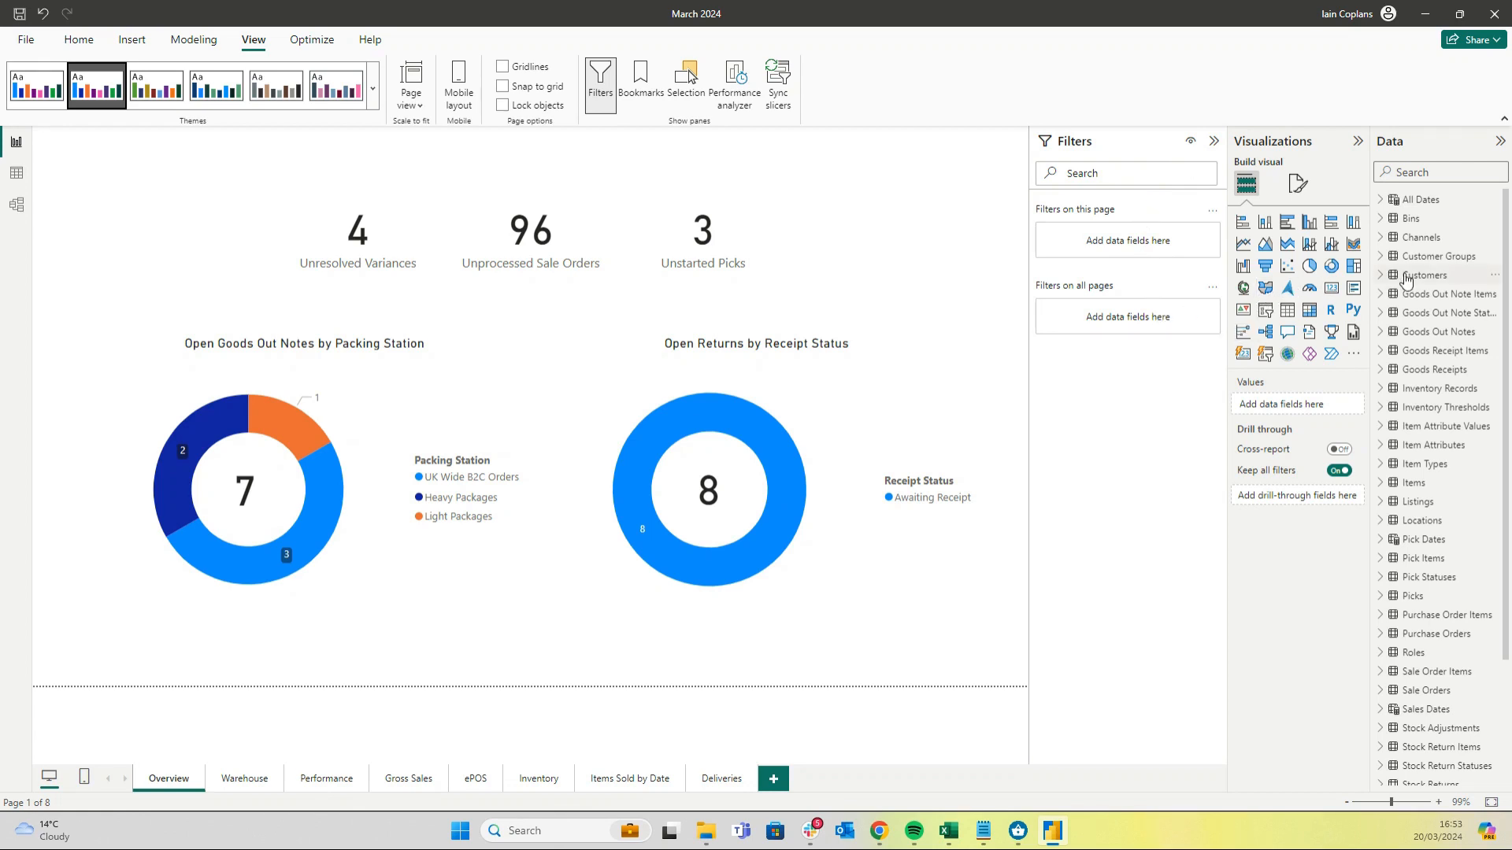
# Add channelName from the Channels table as a page filter on Overview and limit it to Shopify
pyautogui.click(1382, 238)
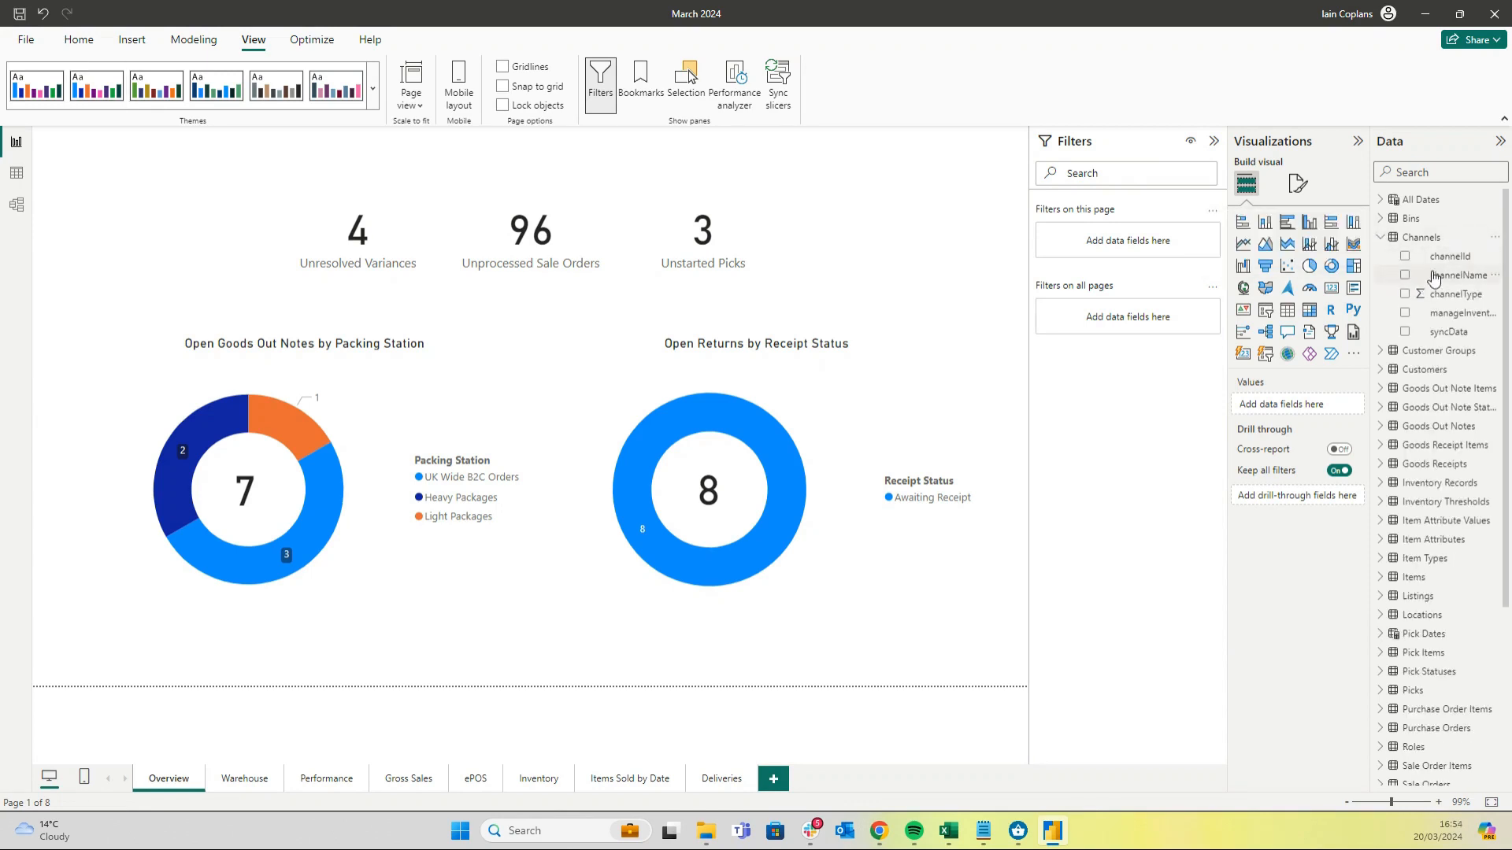
pyautogui.moveTo(1439, 276); pyautogui.dragTo(1124, 246)
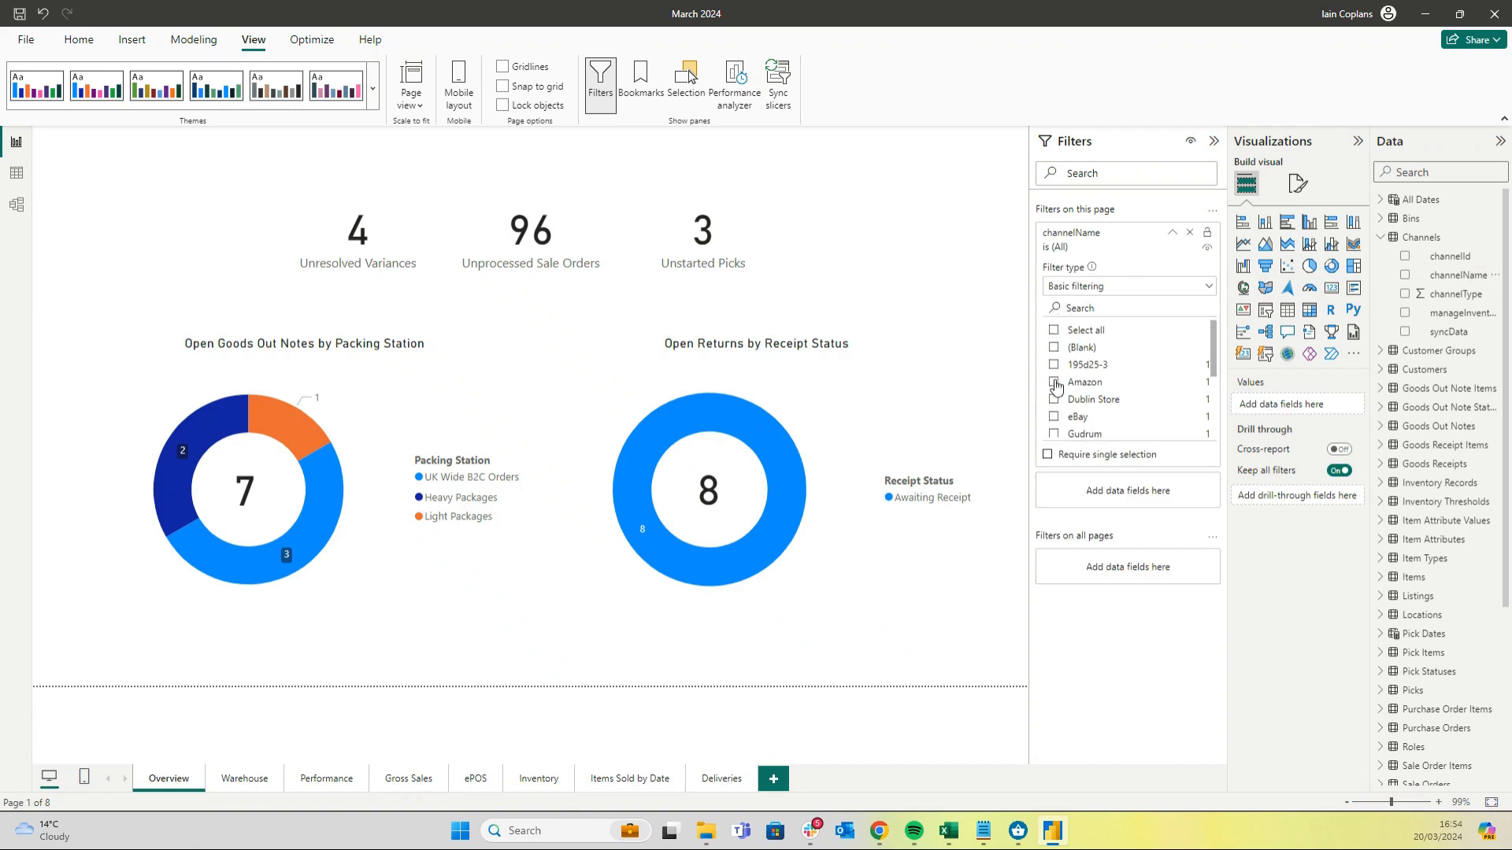
pyautogui.scroll(-3, 1083, 377)
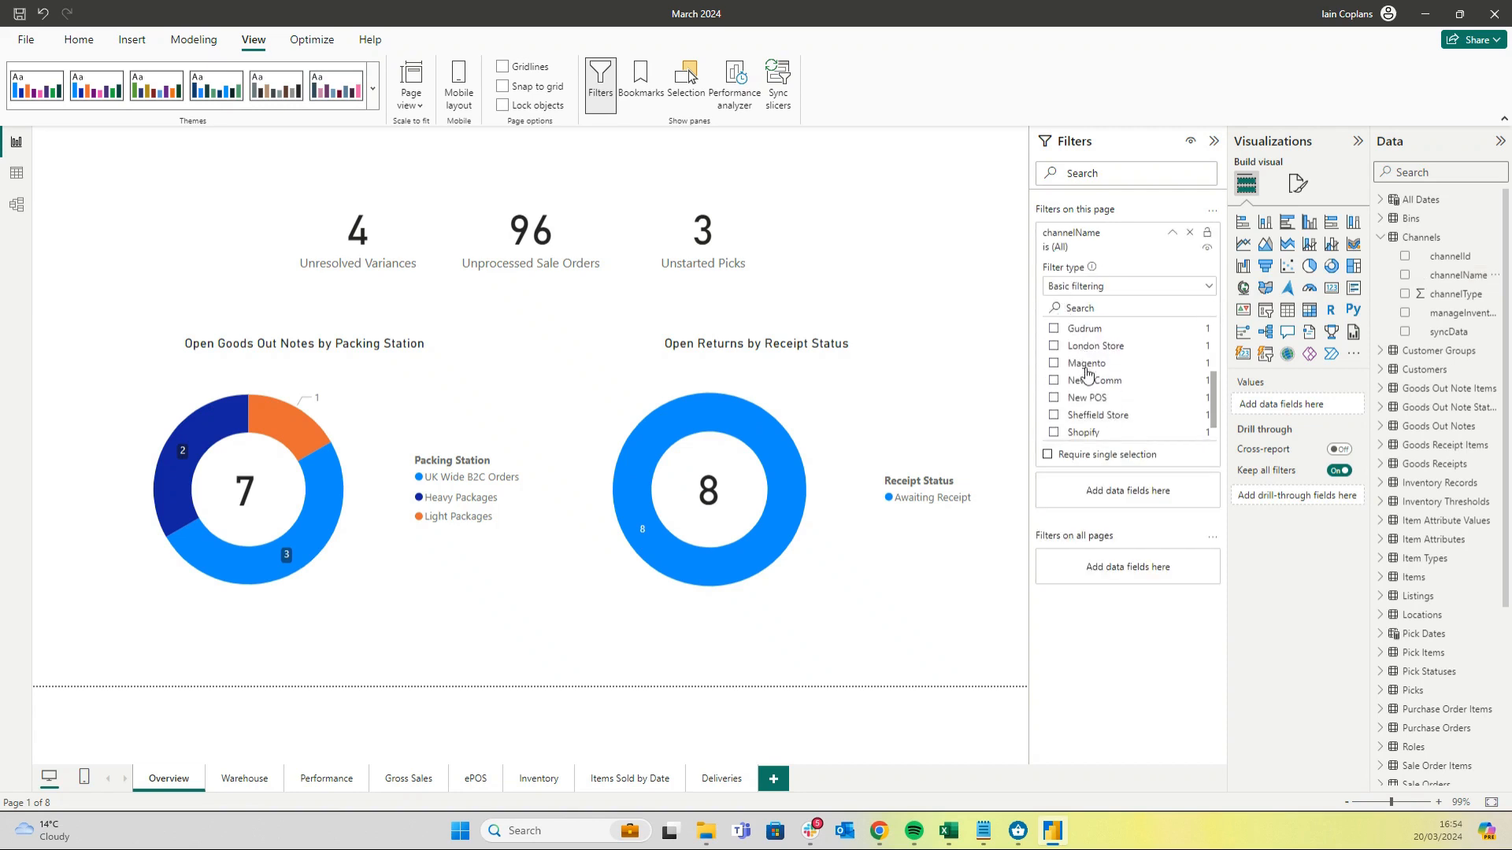
pyautogui.scroll(-1, 1088, 375)
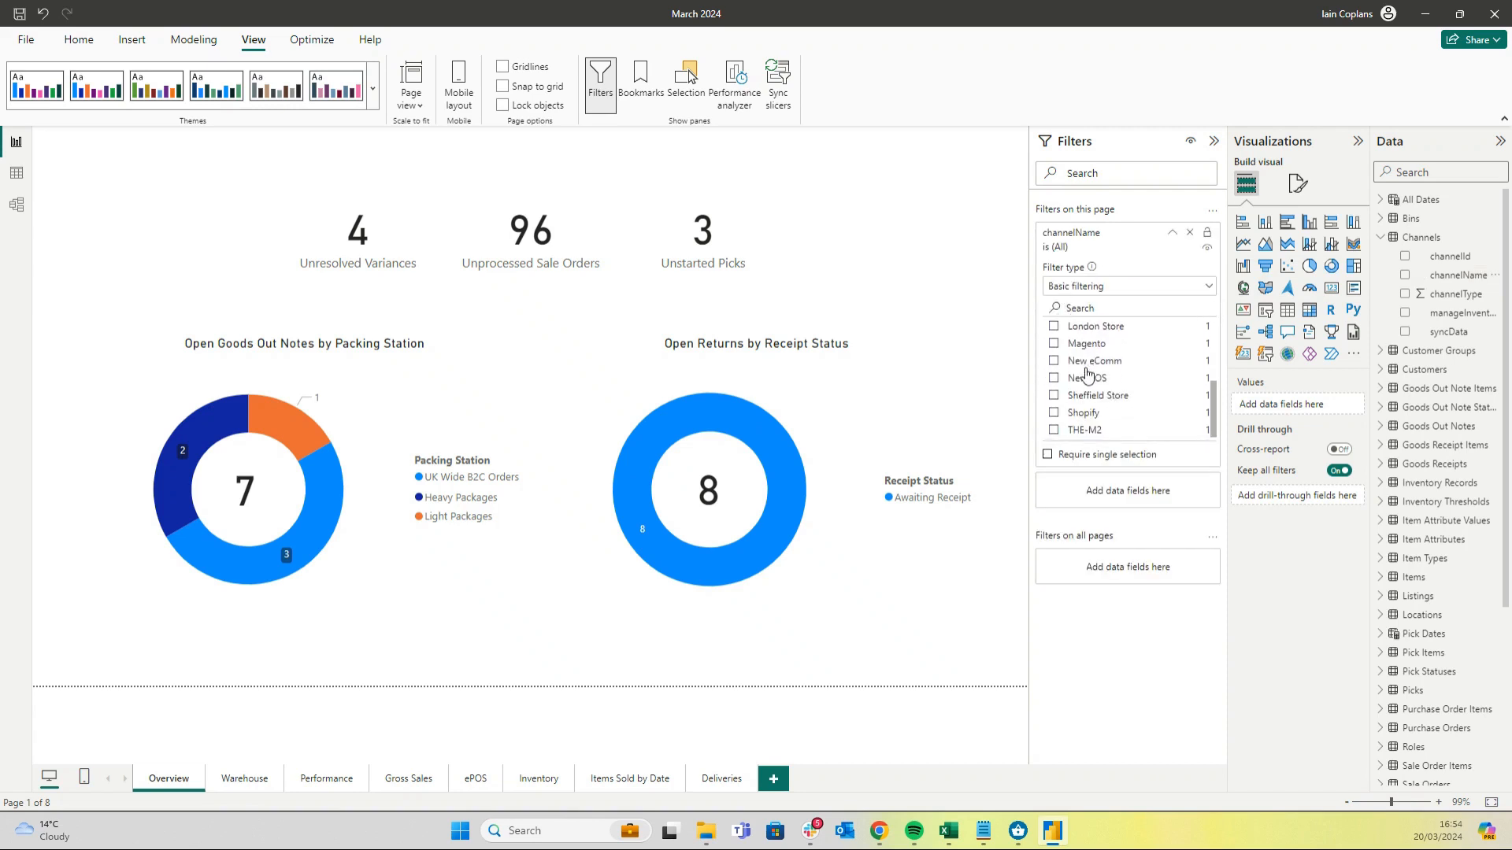
pyautogui.click(1055, 414)
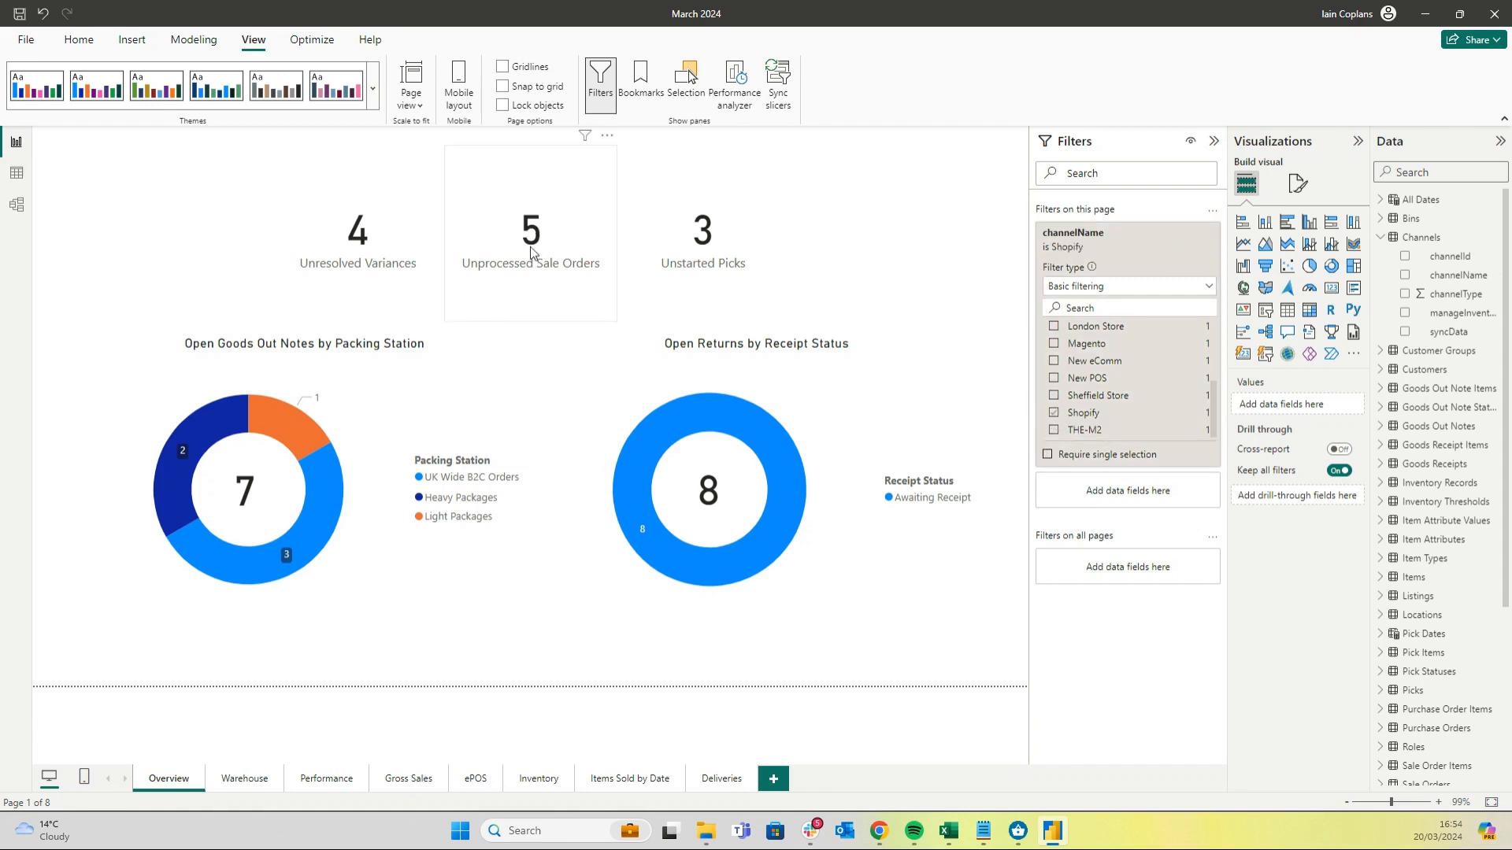
# Clear the Shopify selection, remove the channelName page filter, and collapse the Channels table
pyautogui.click(1055, 413)
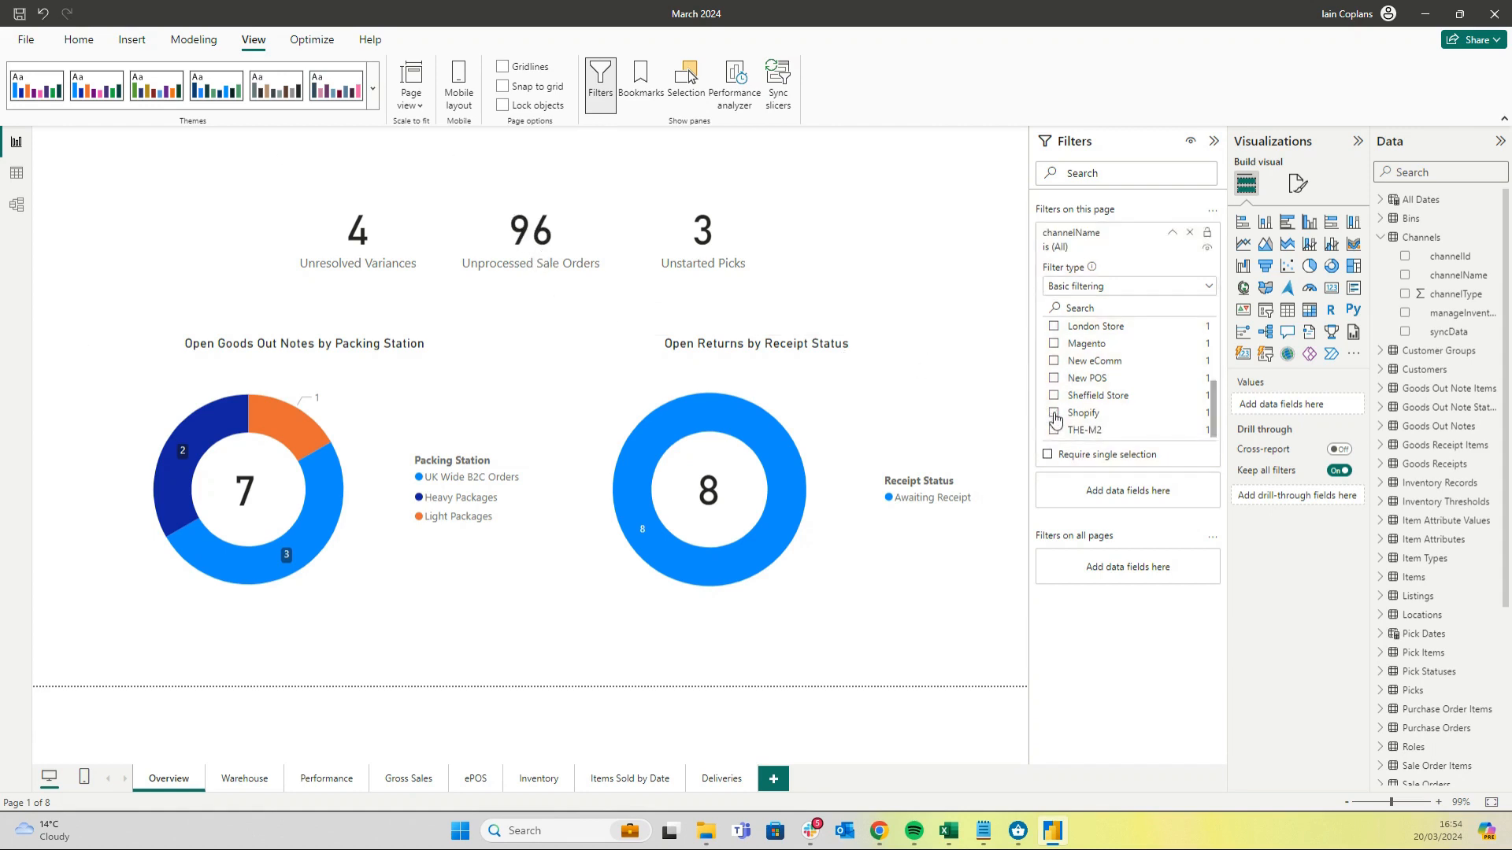
pyautogui.click(1189, 234)
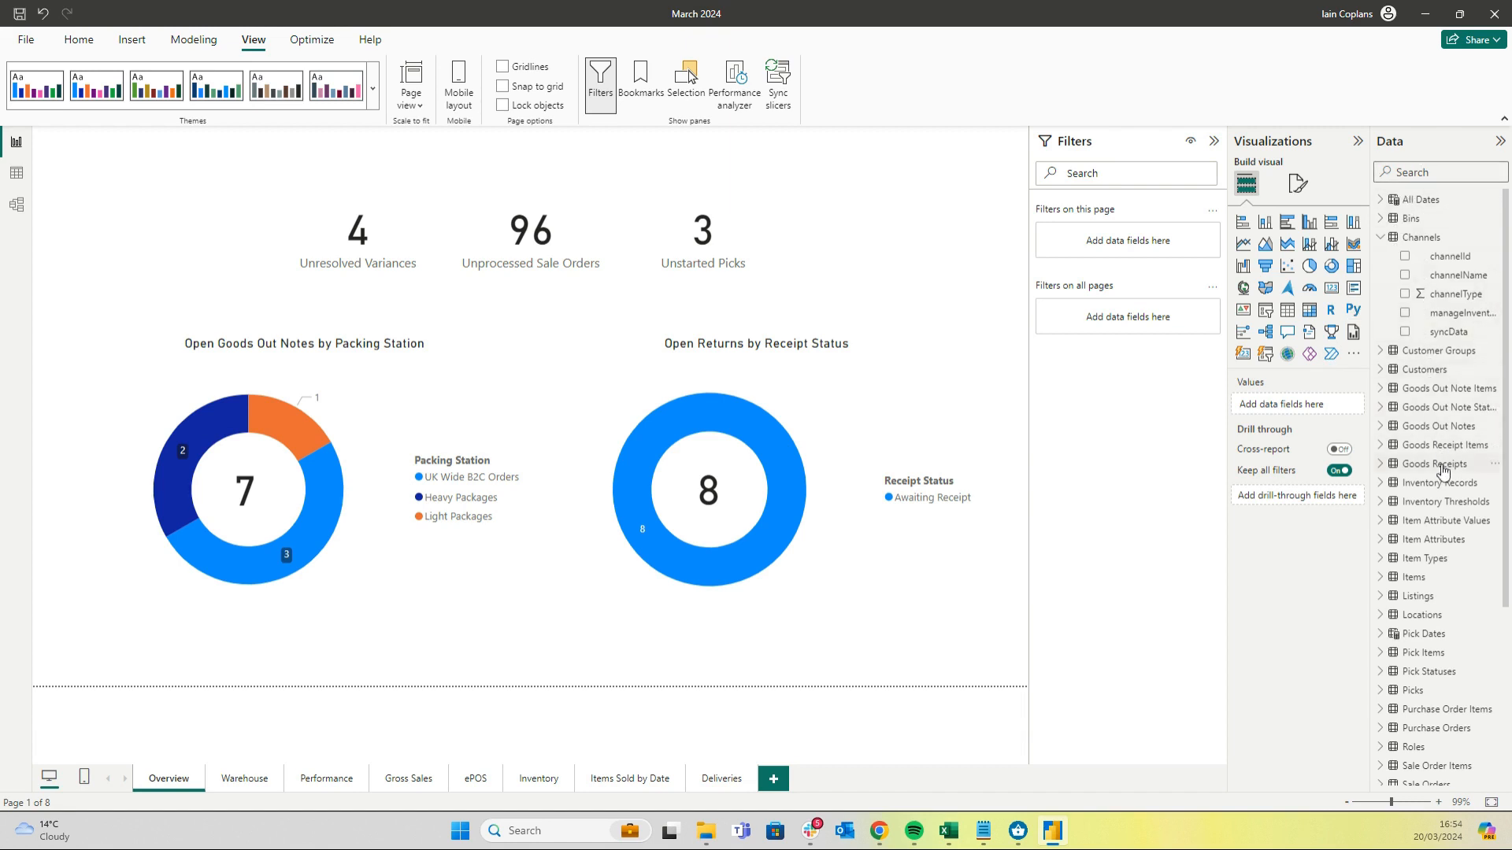
pyautogui.click(1382, 237)
# Browse the data tables and expand the Items table to examine its available fields
pyautogui.scroll(-3, 1427, 389)
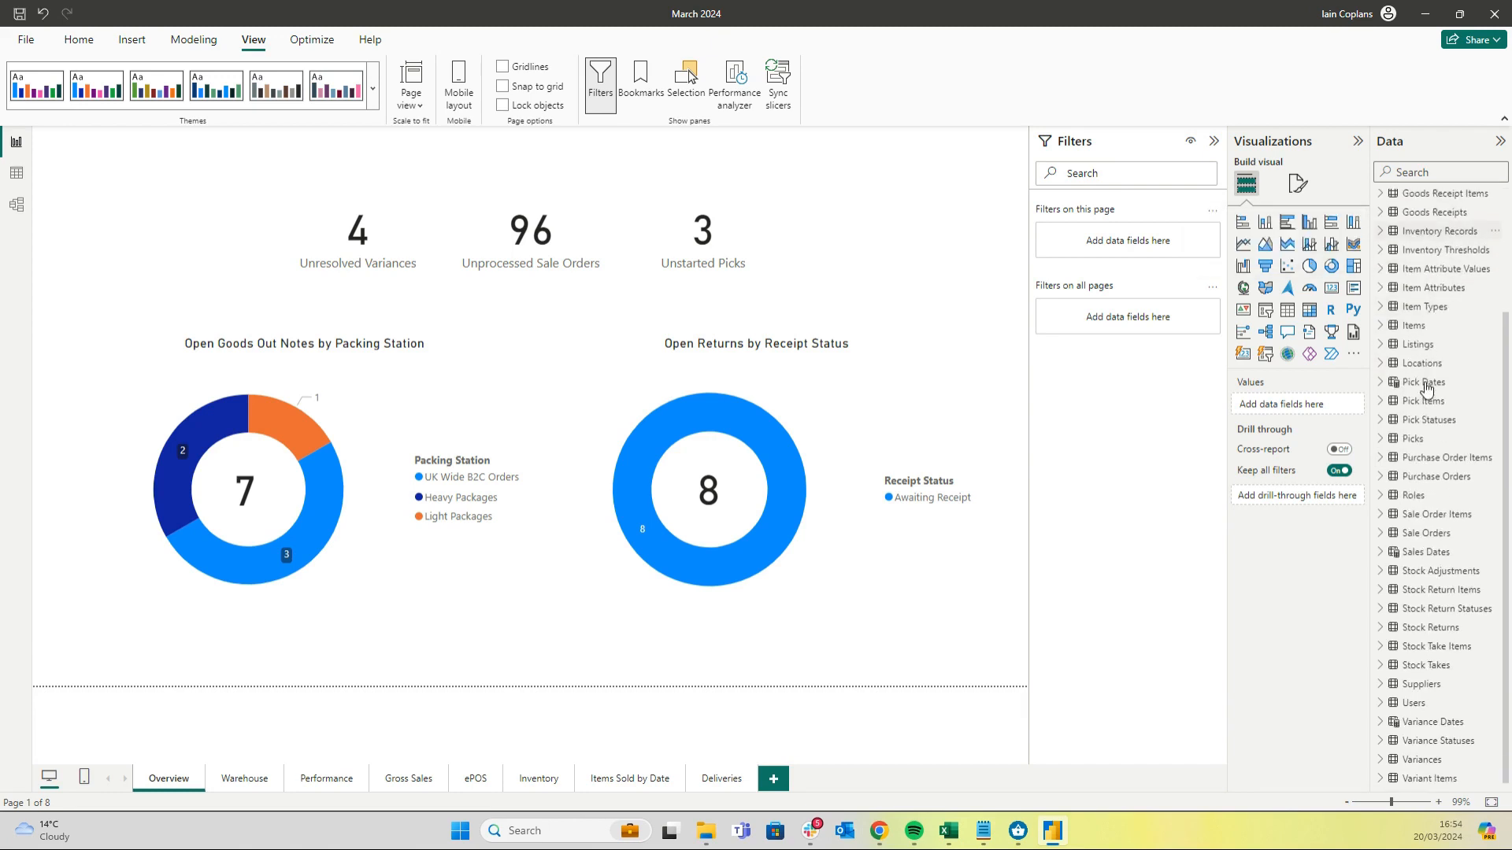
pyautogui.scroll(2, 1425, 390)
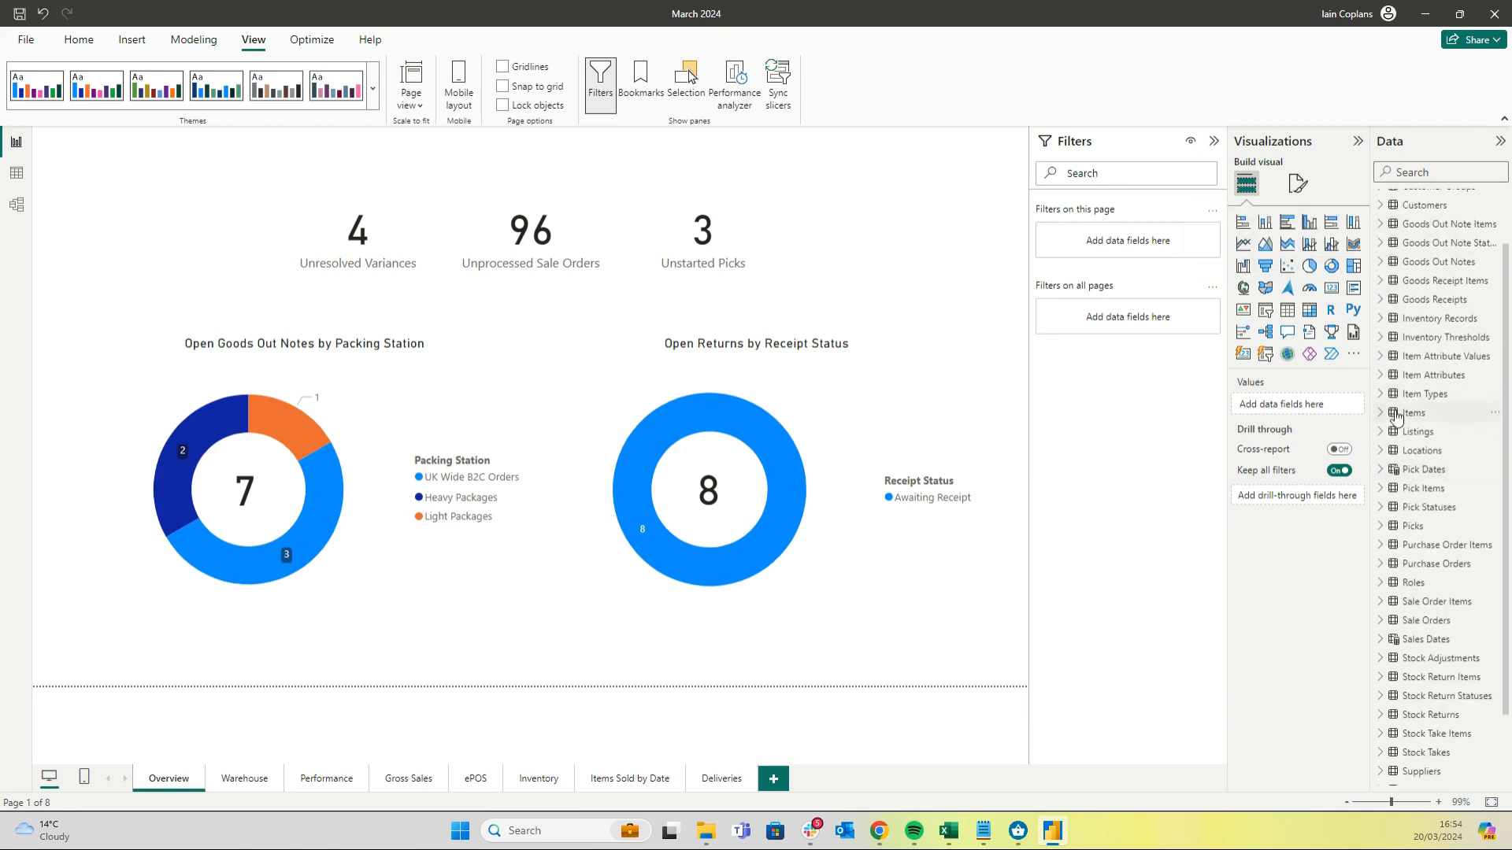
pyautogui.click(1397, 415)
pyautogui.scroll(-5, 1430, 381)
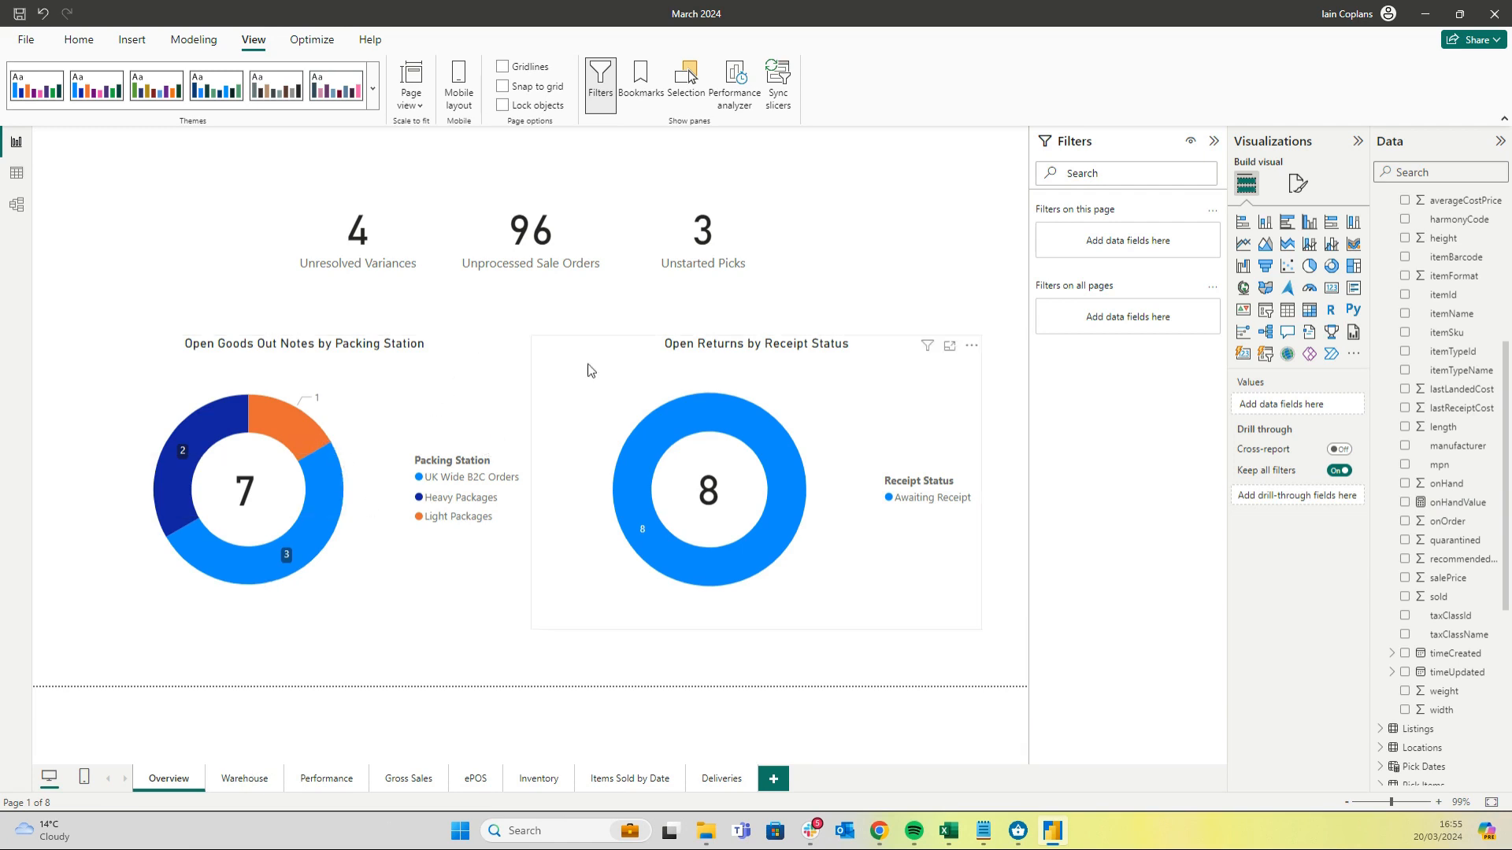
# Expand the Warehouse page's Date filter and try the Advanced filtering type before returning it to Relative date
pyautogui.click(244, 778)
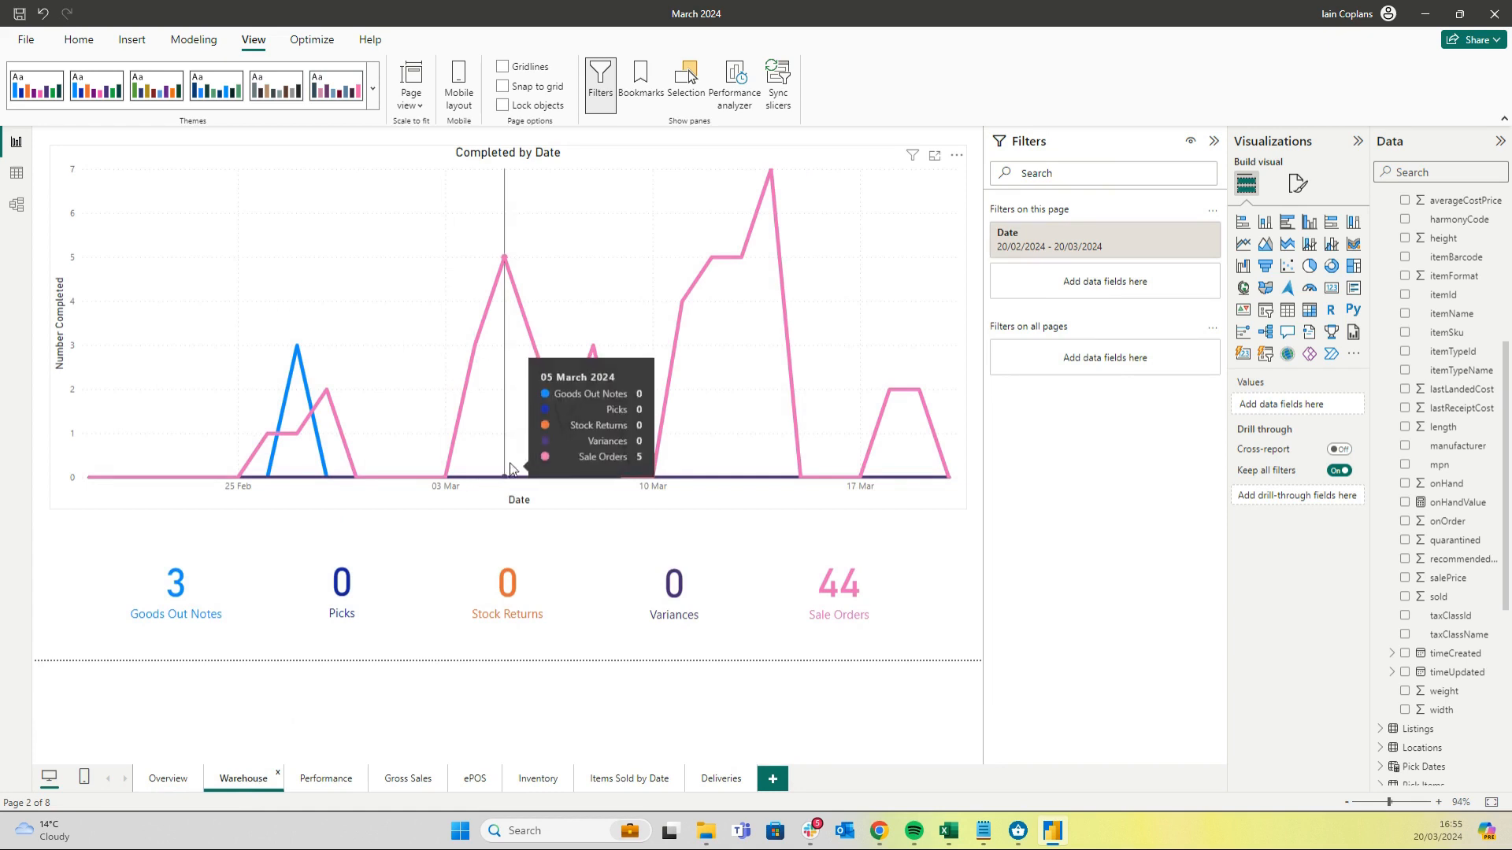
pyautogui.click(1122, 247)
pyautogui.click(1070, 288)
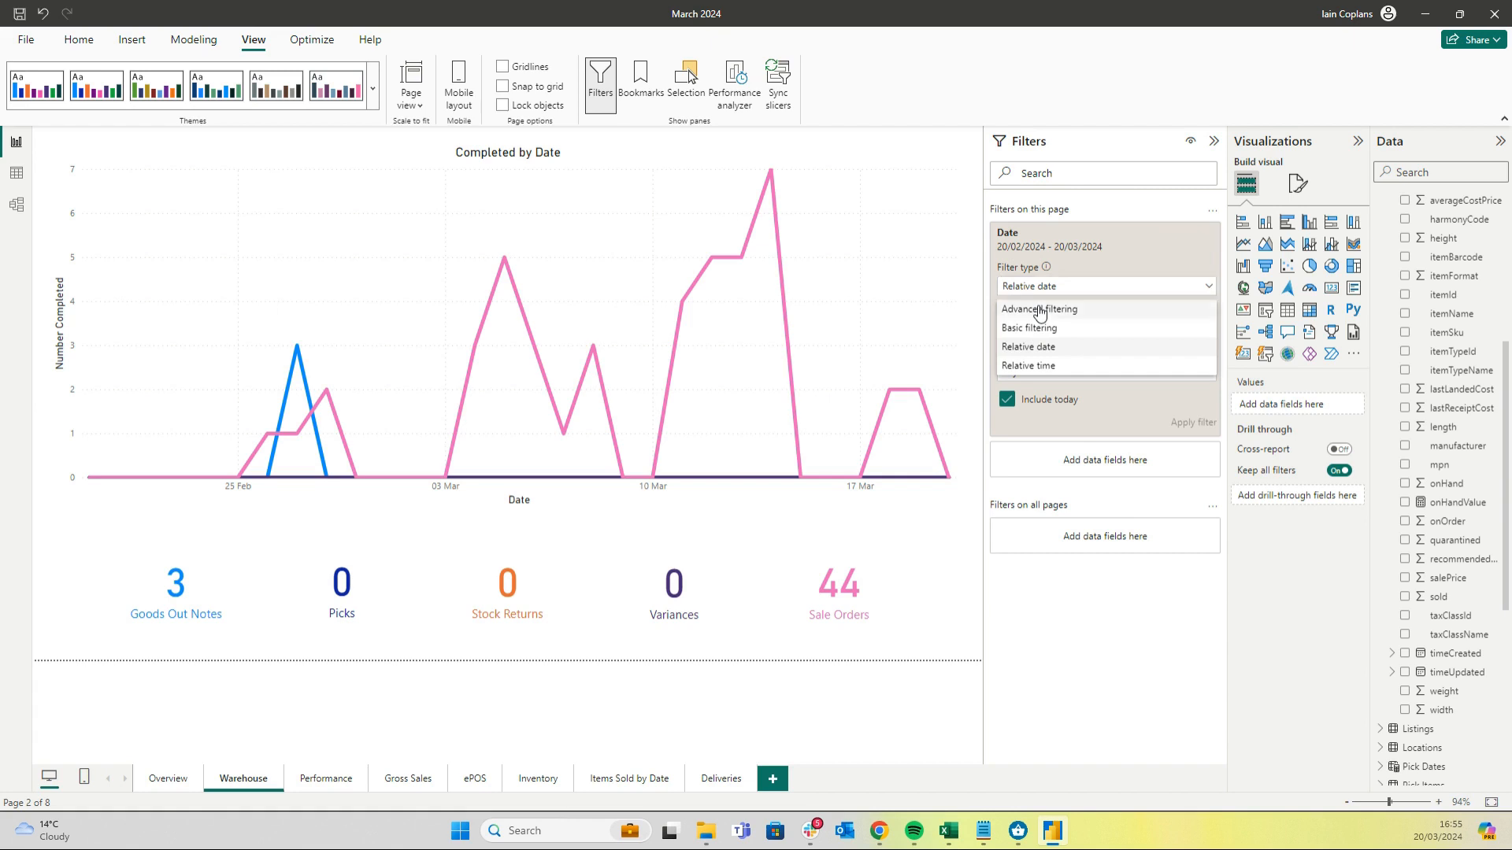
pyautogui.click(1040, 309)
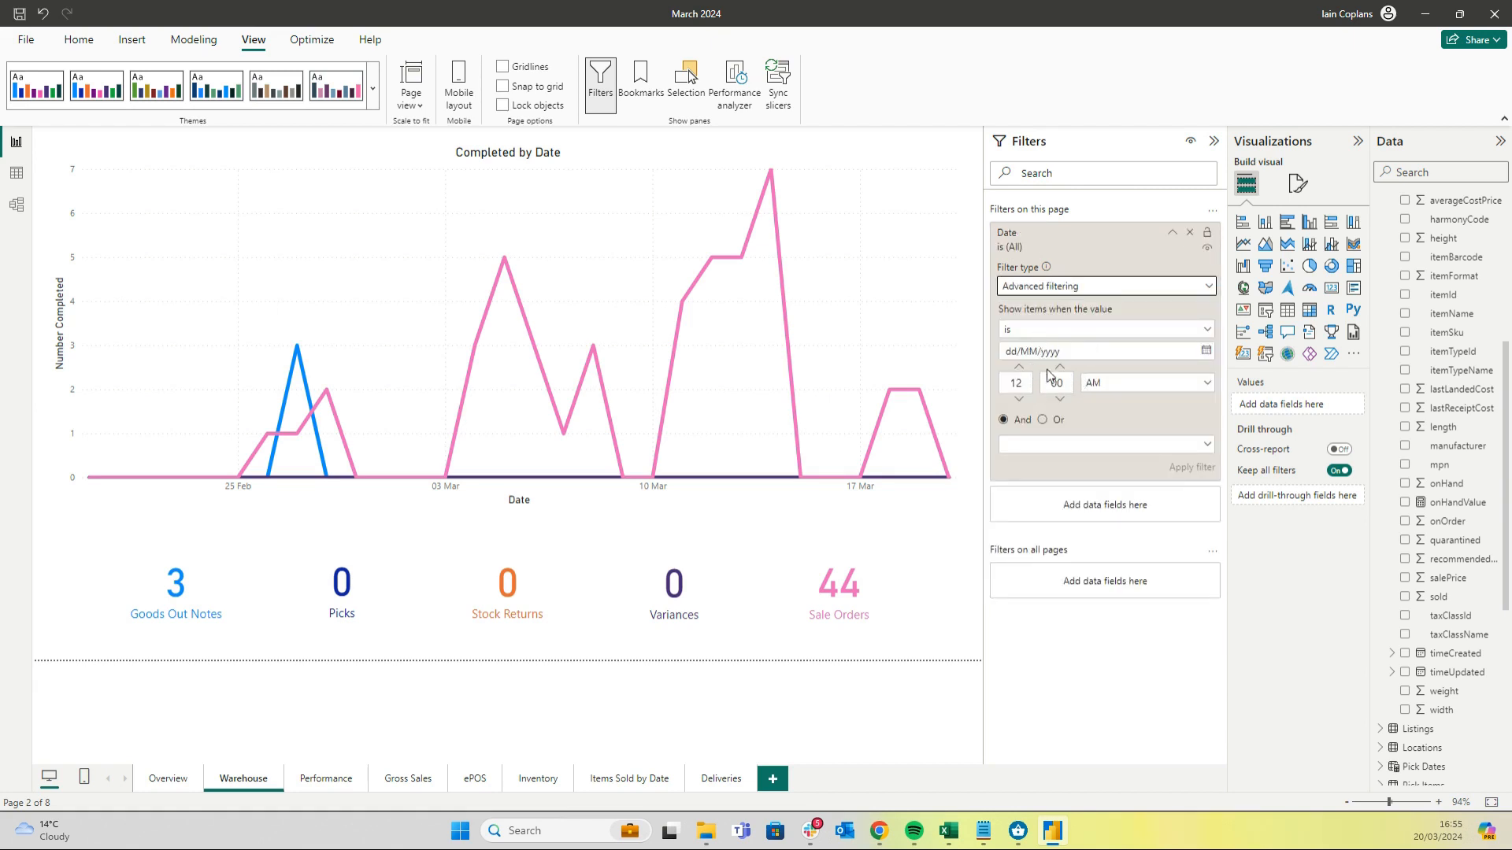
pyautogui.click(1110, 286)
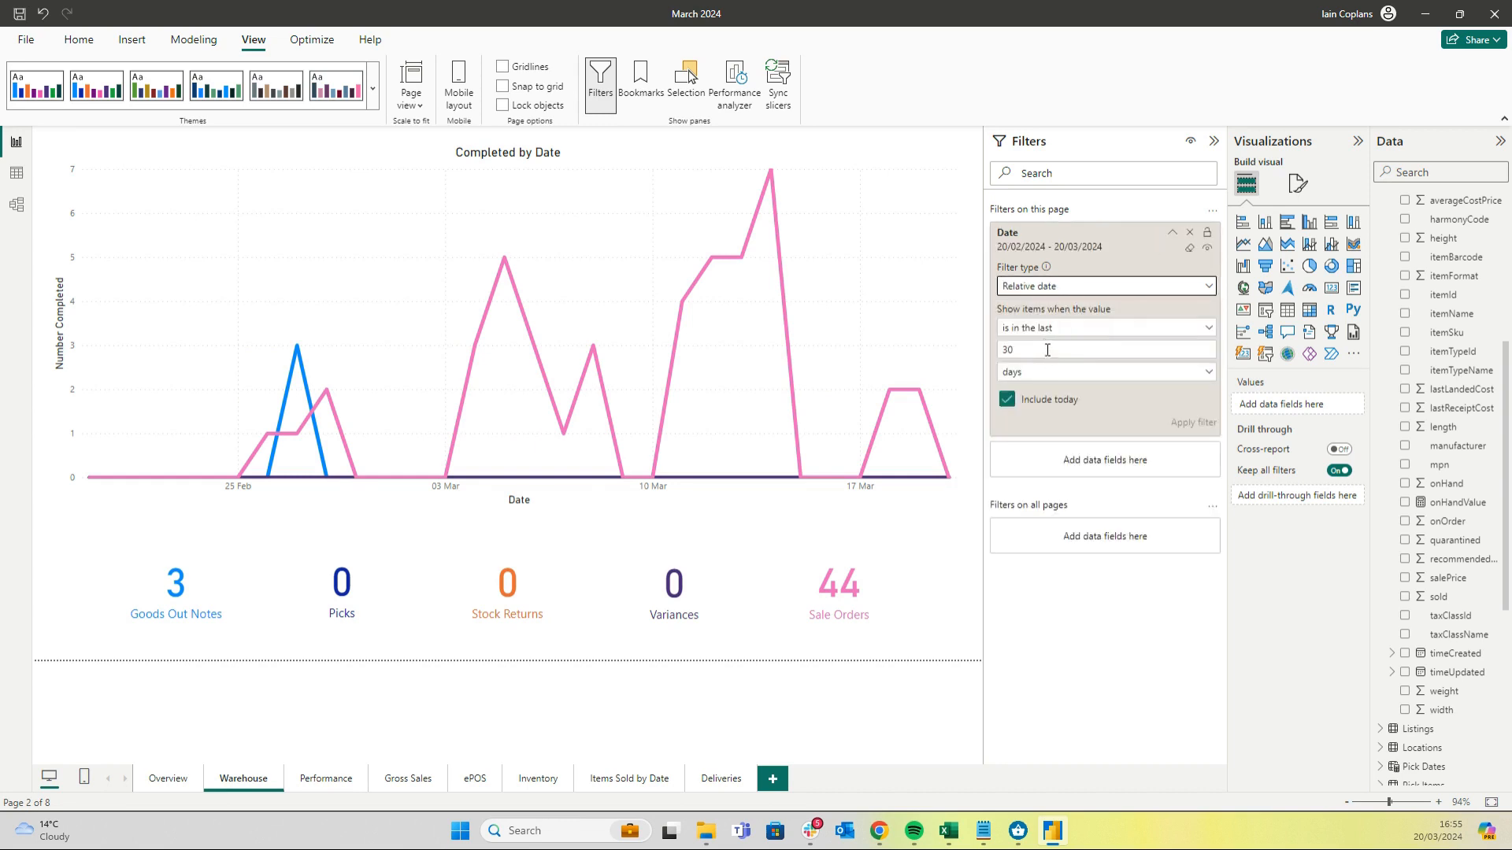
# Set the Warehouse page's relative Date filter to the last 60 days
pyautogui.moveTo(1046, 352); pyautogui.dragTo(984, 355)
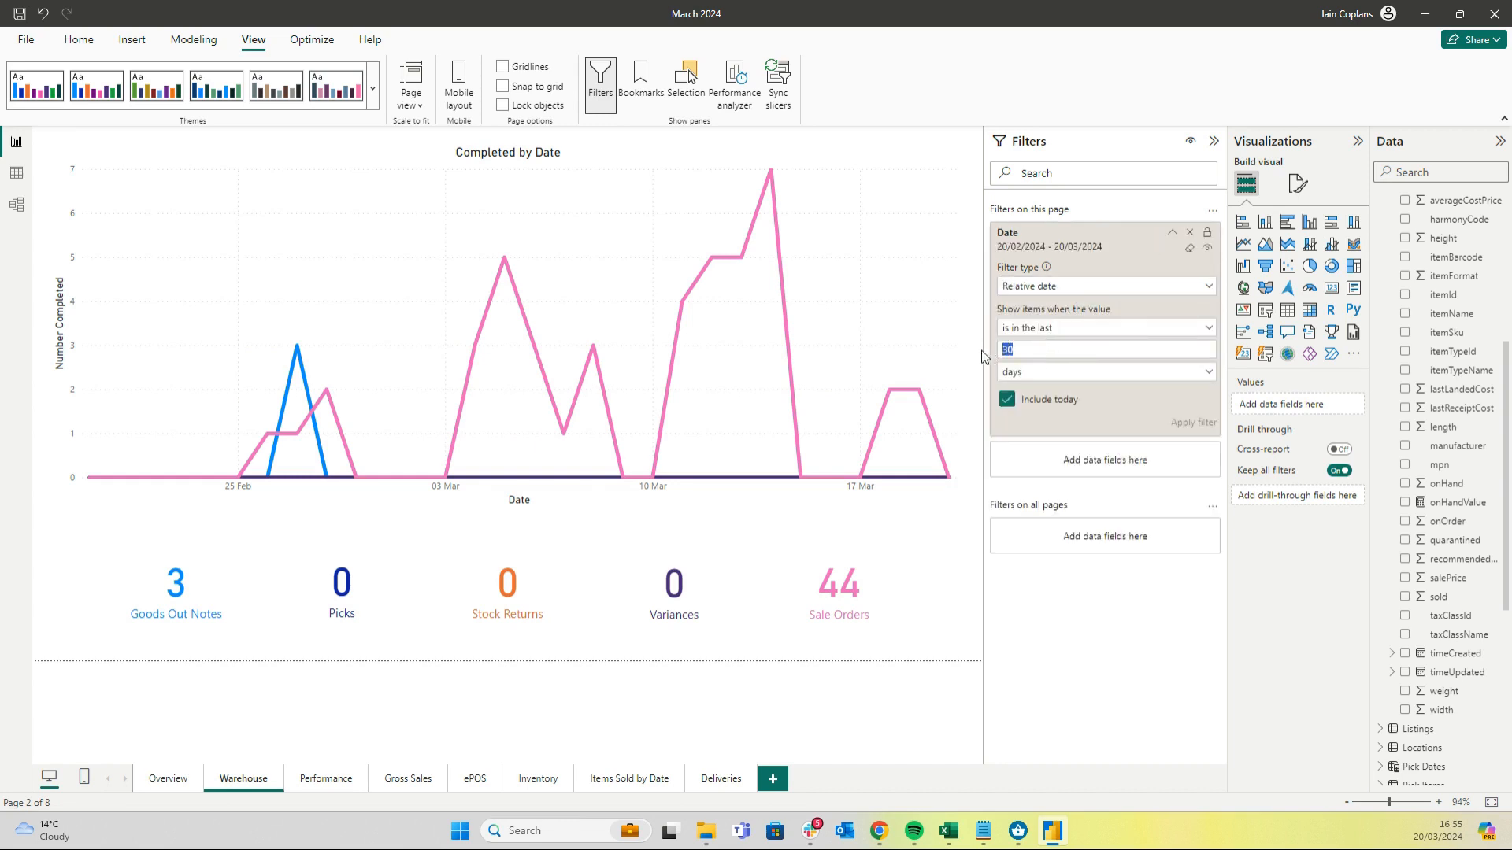
pyautogui.write('60')
pyautogui.press('Return')
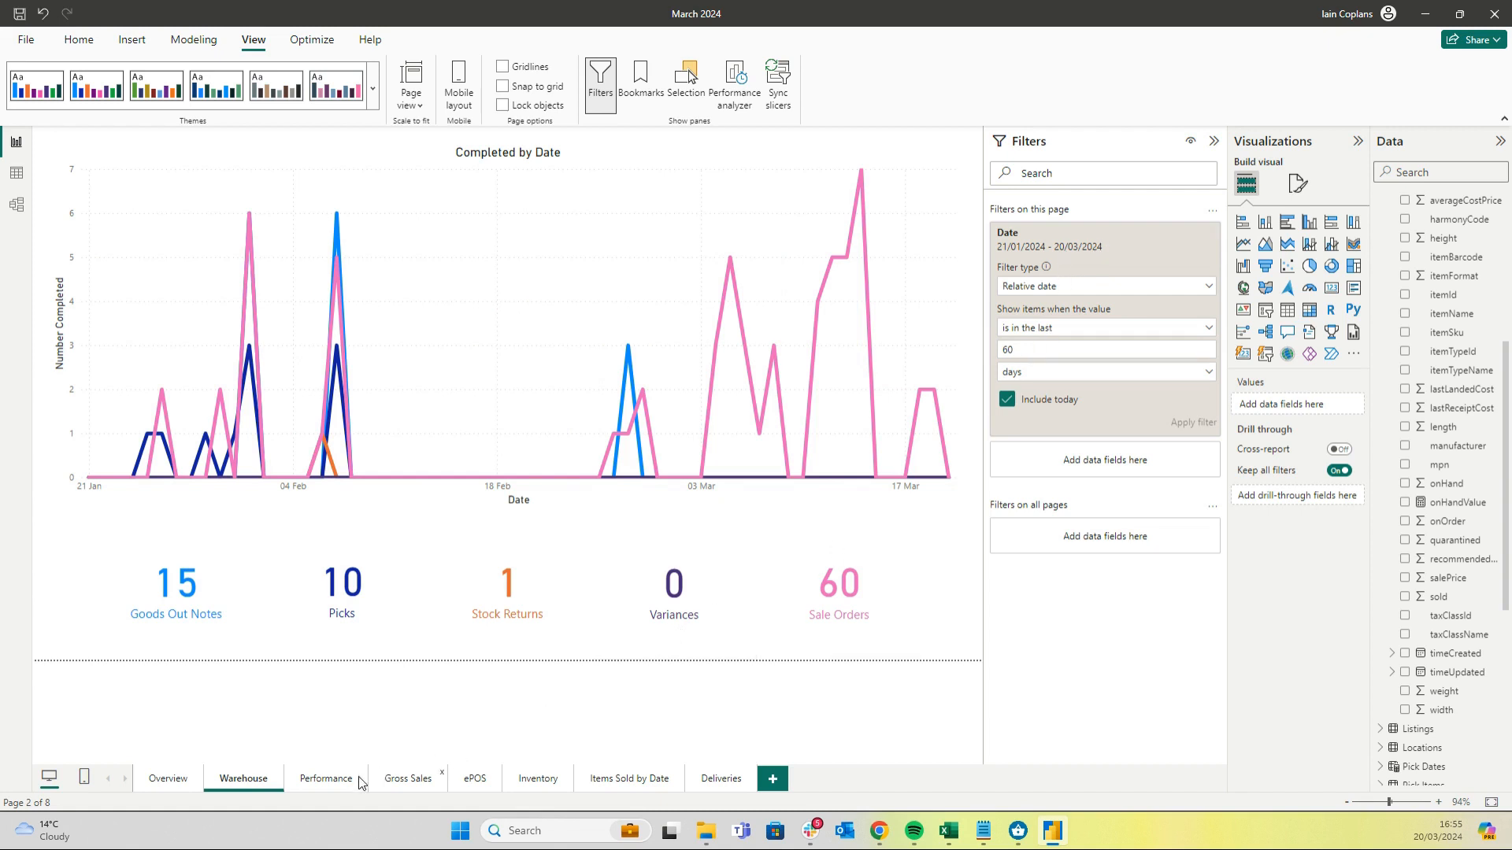
# Inspect the 07 February 2024 point on the Performance chart, and briefly cross-filter the Gross Sales page by the Gudrum channel
pyautogui.click(323, 784)
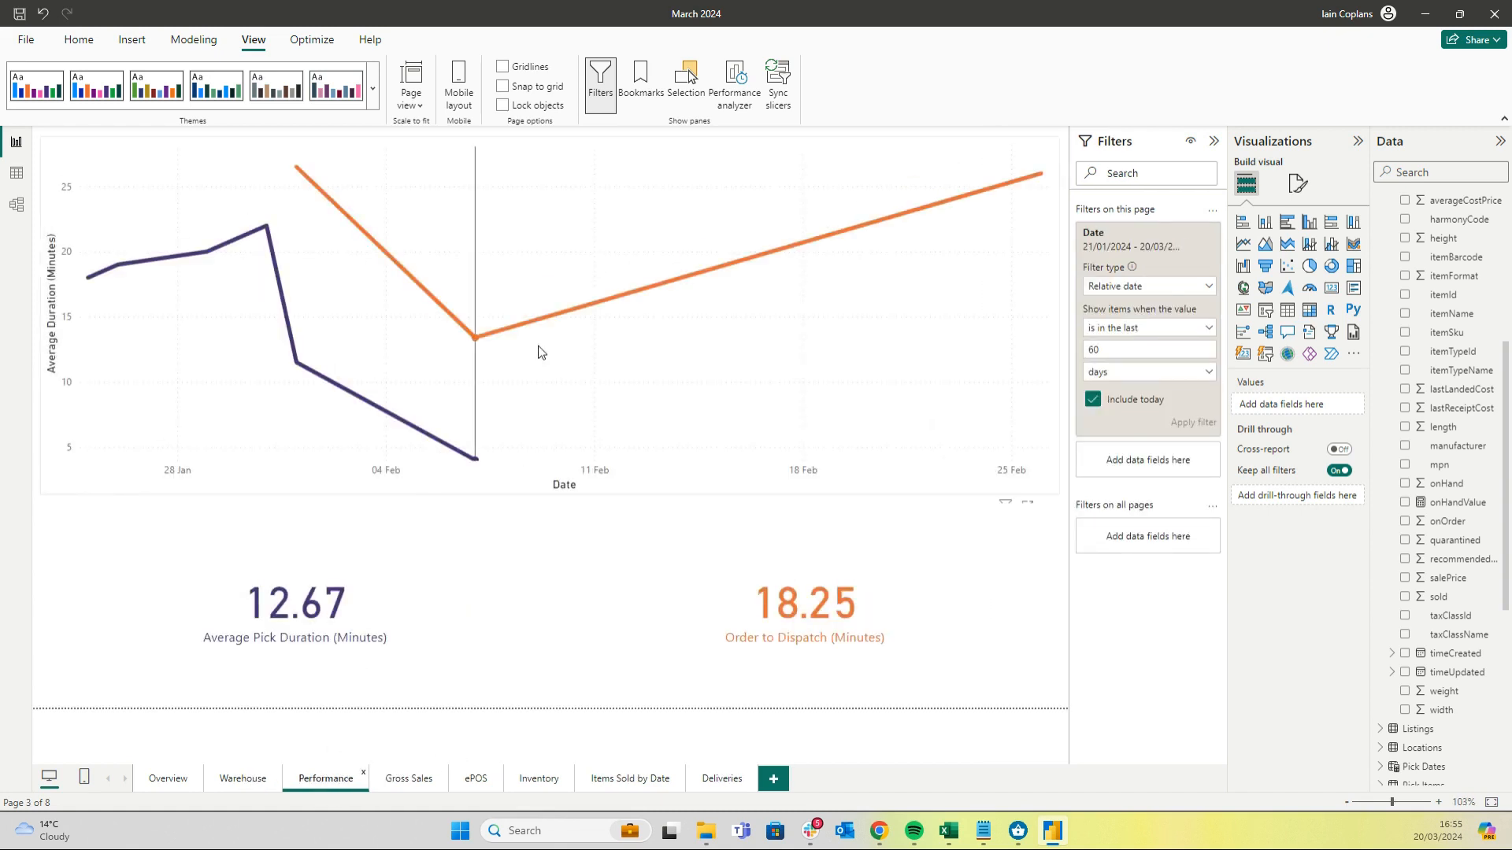
pyautogui.moveTo(470, 337)
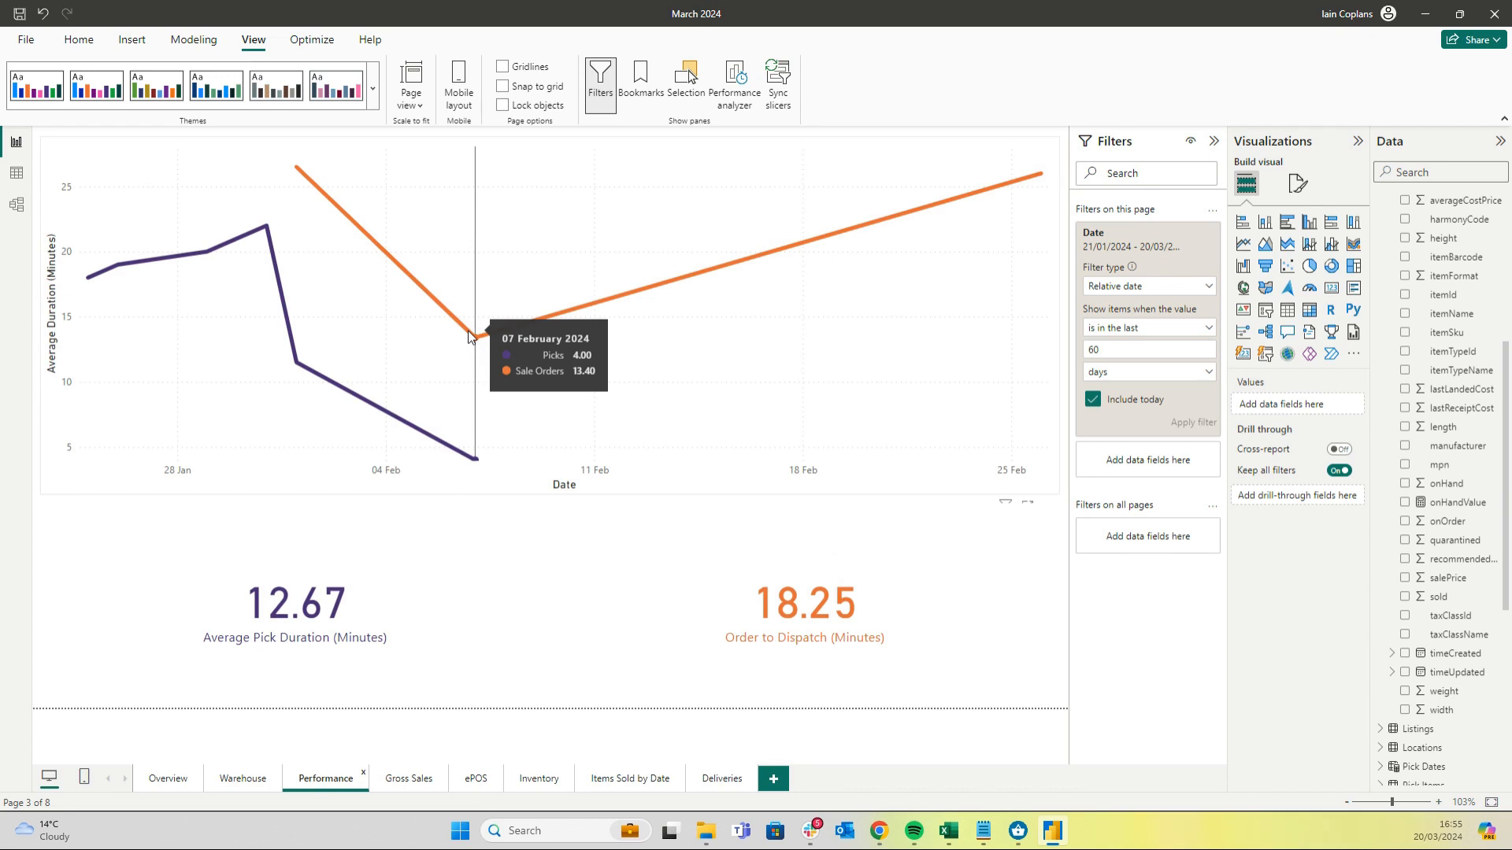
pyautogui.click(412, 781)
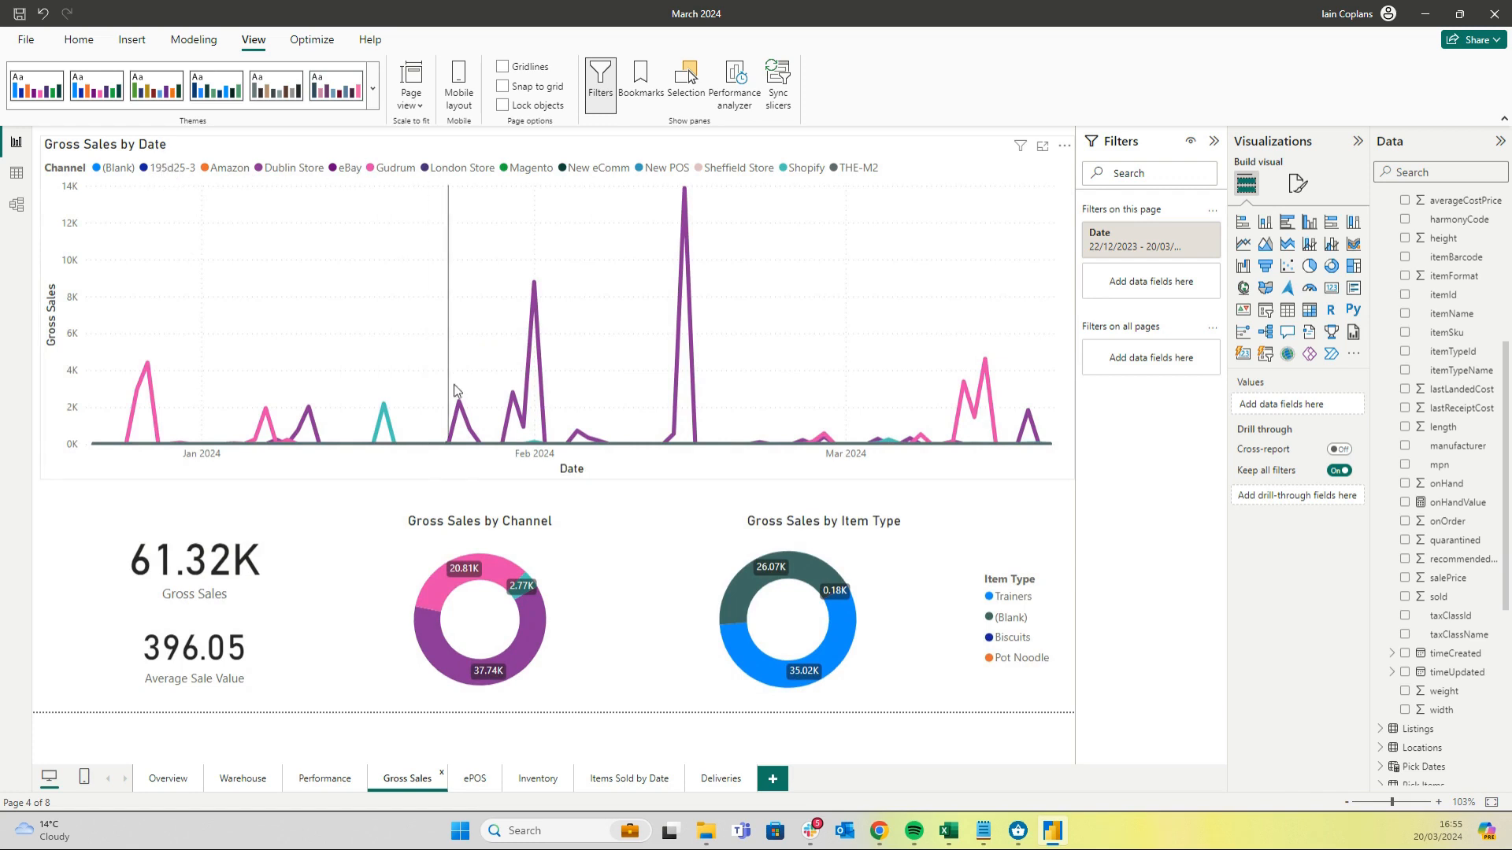
pyautogui.click(485, 569)
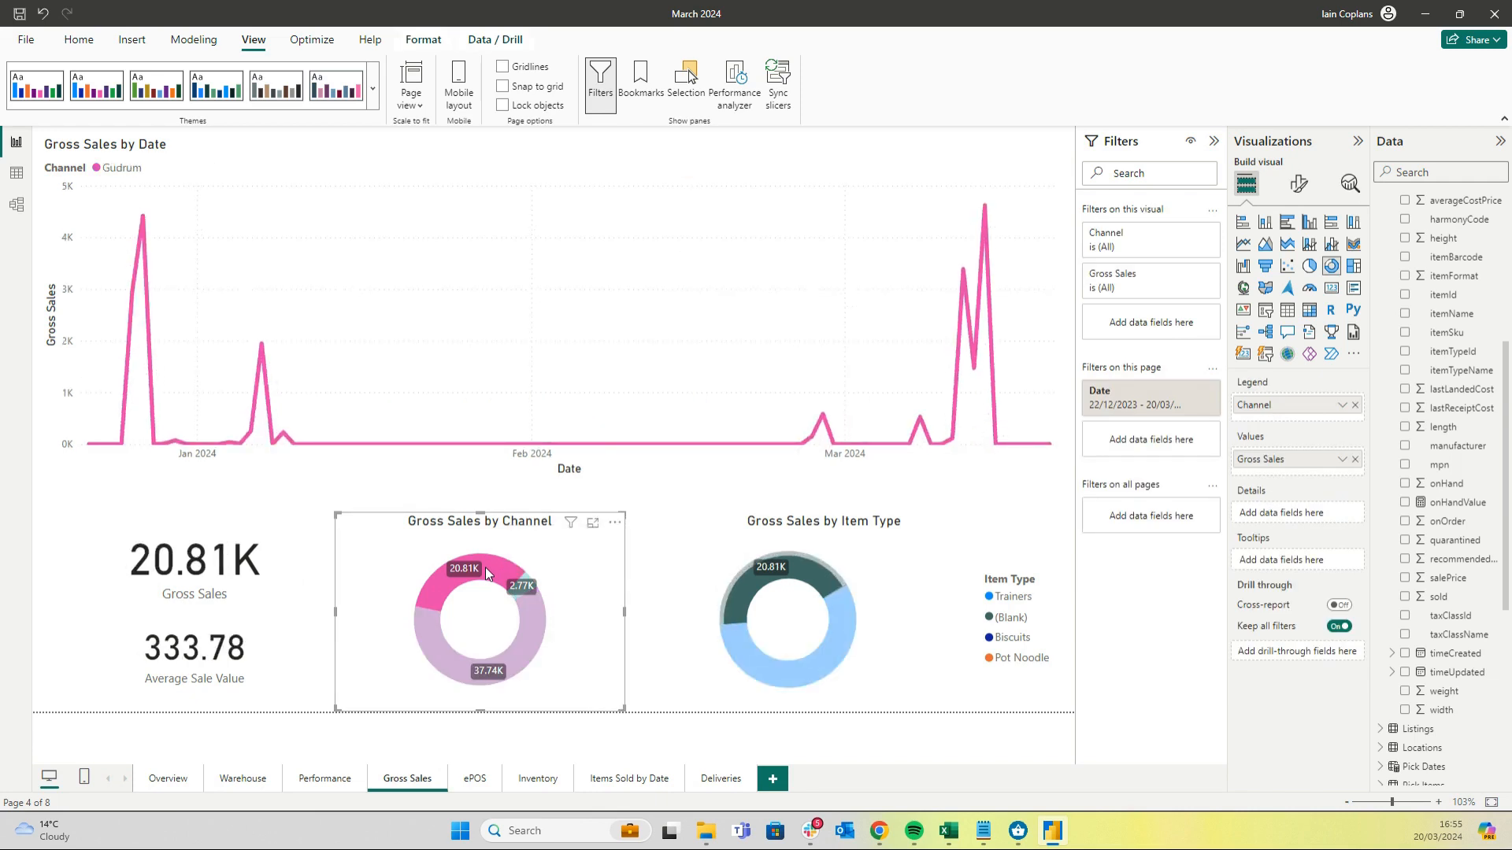
pyautogui.click(485, 567)
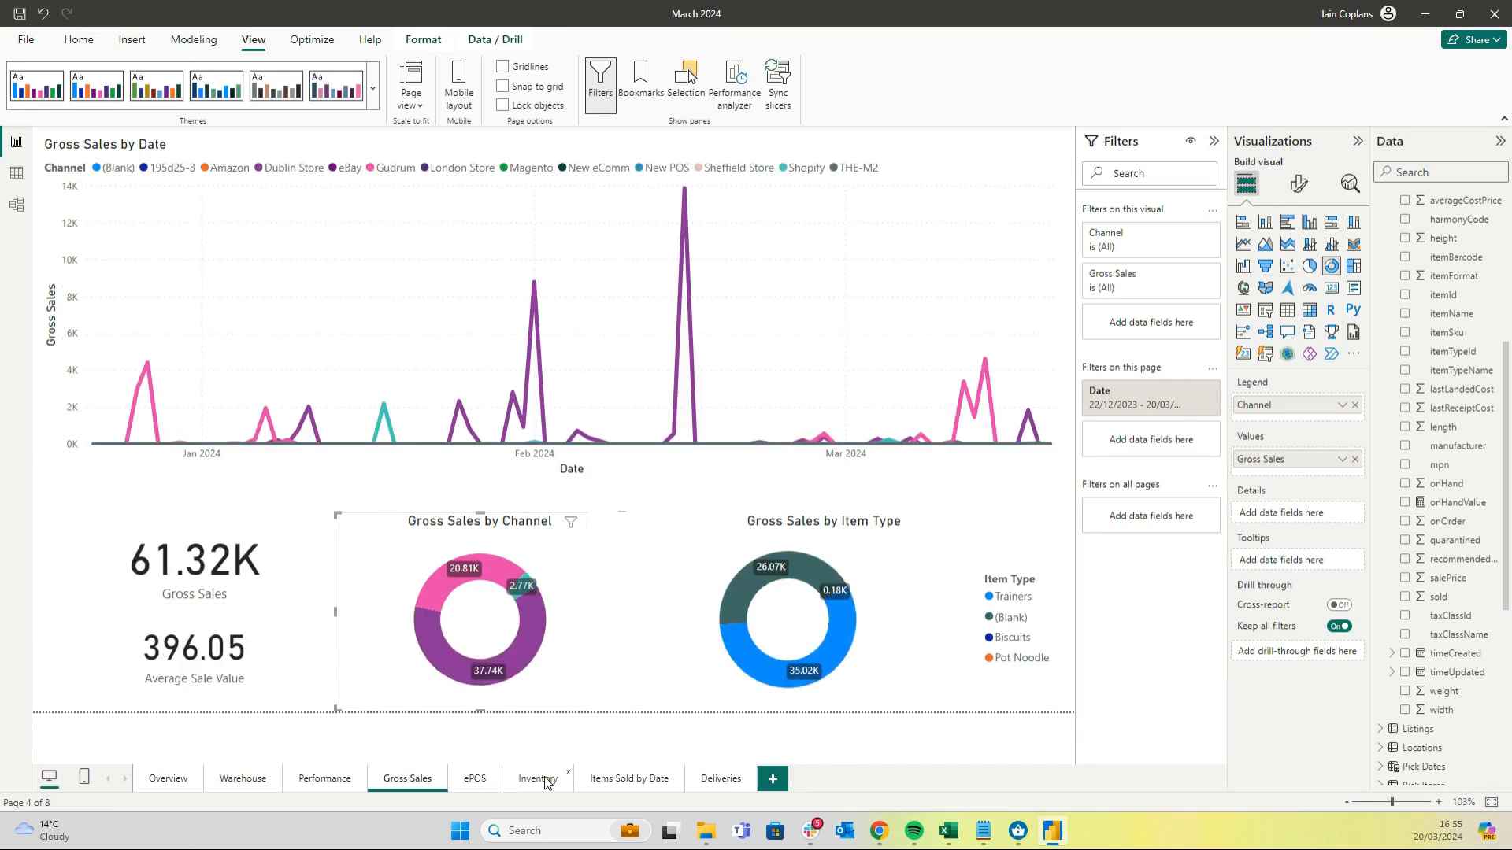
# Review the ePOS, Inventory and Items Sold by Date report pages
pyautogui.click(487, 784)
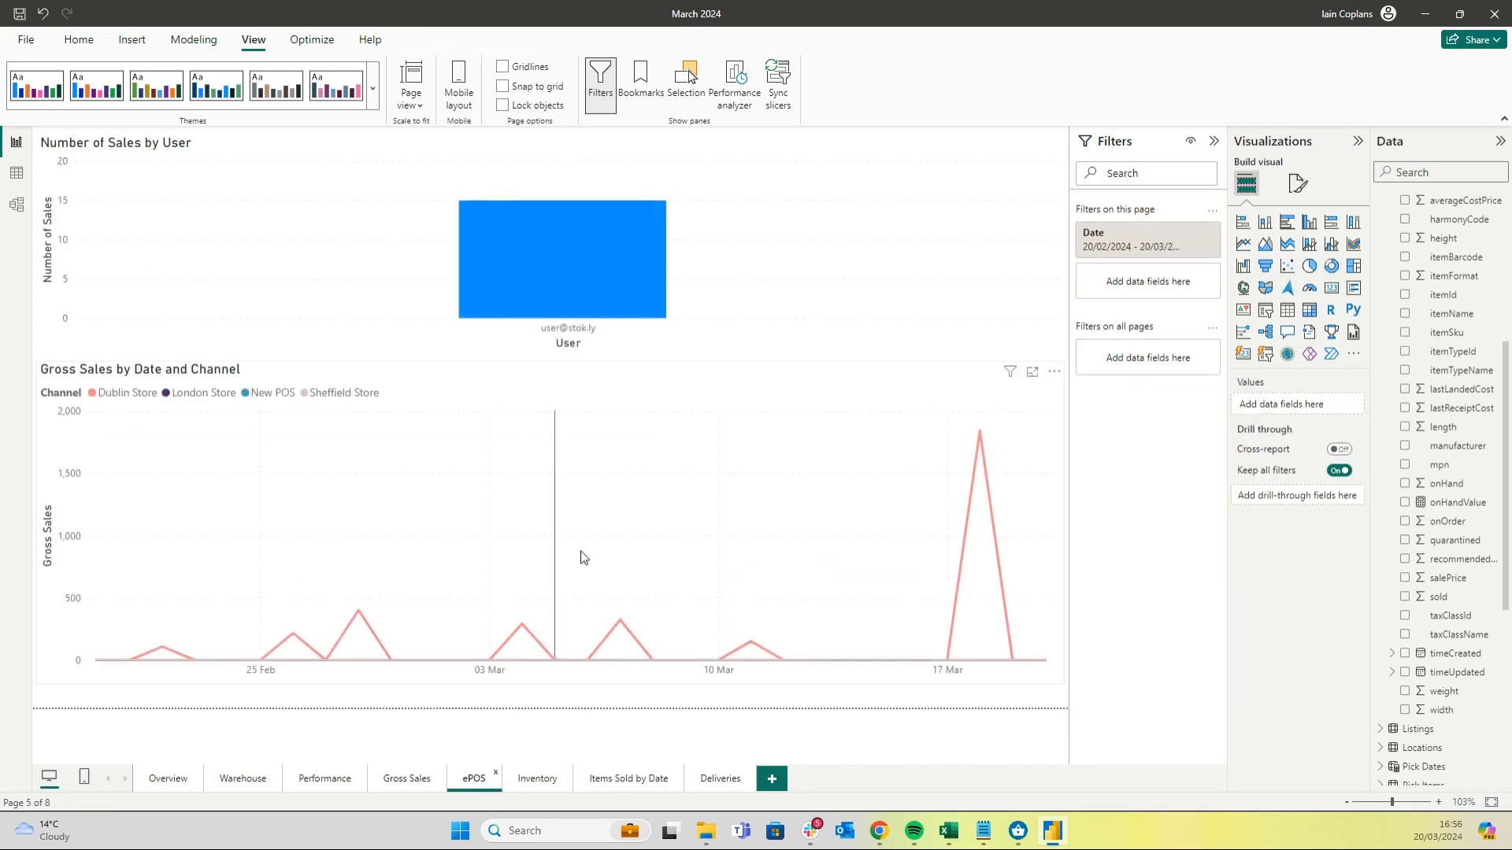
pyautogui.click(538, 781)
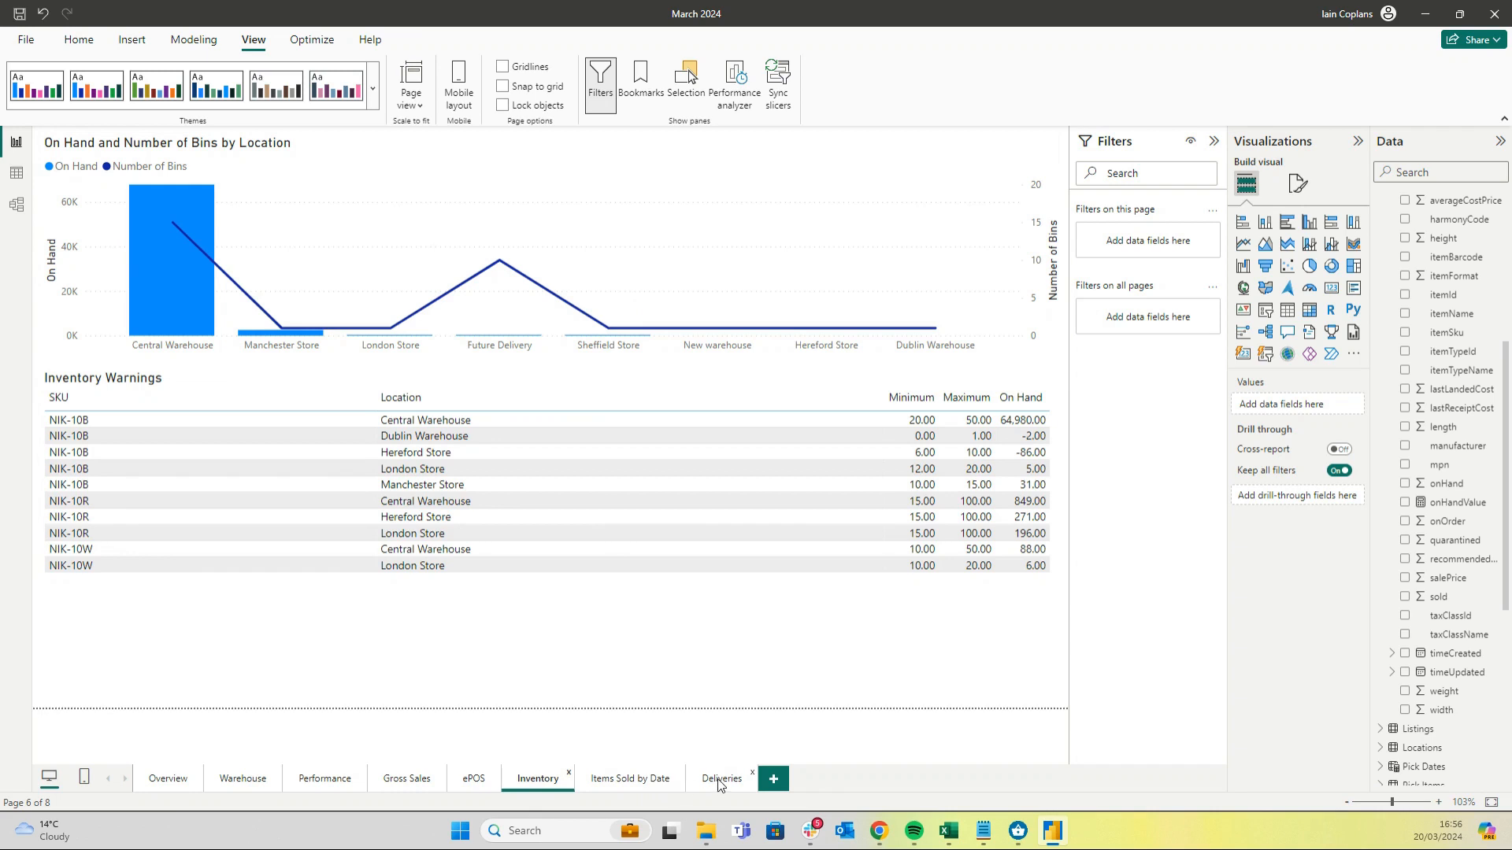
pyautogui.click(652, 784)
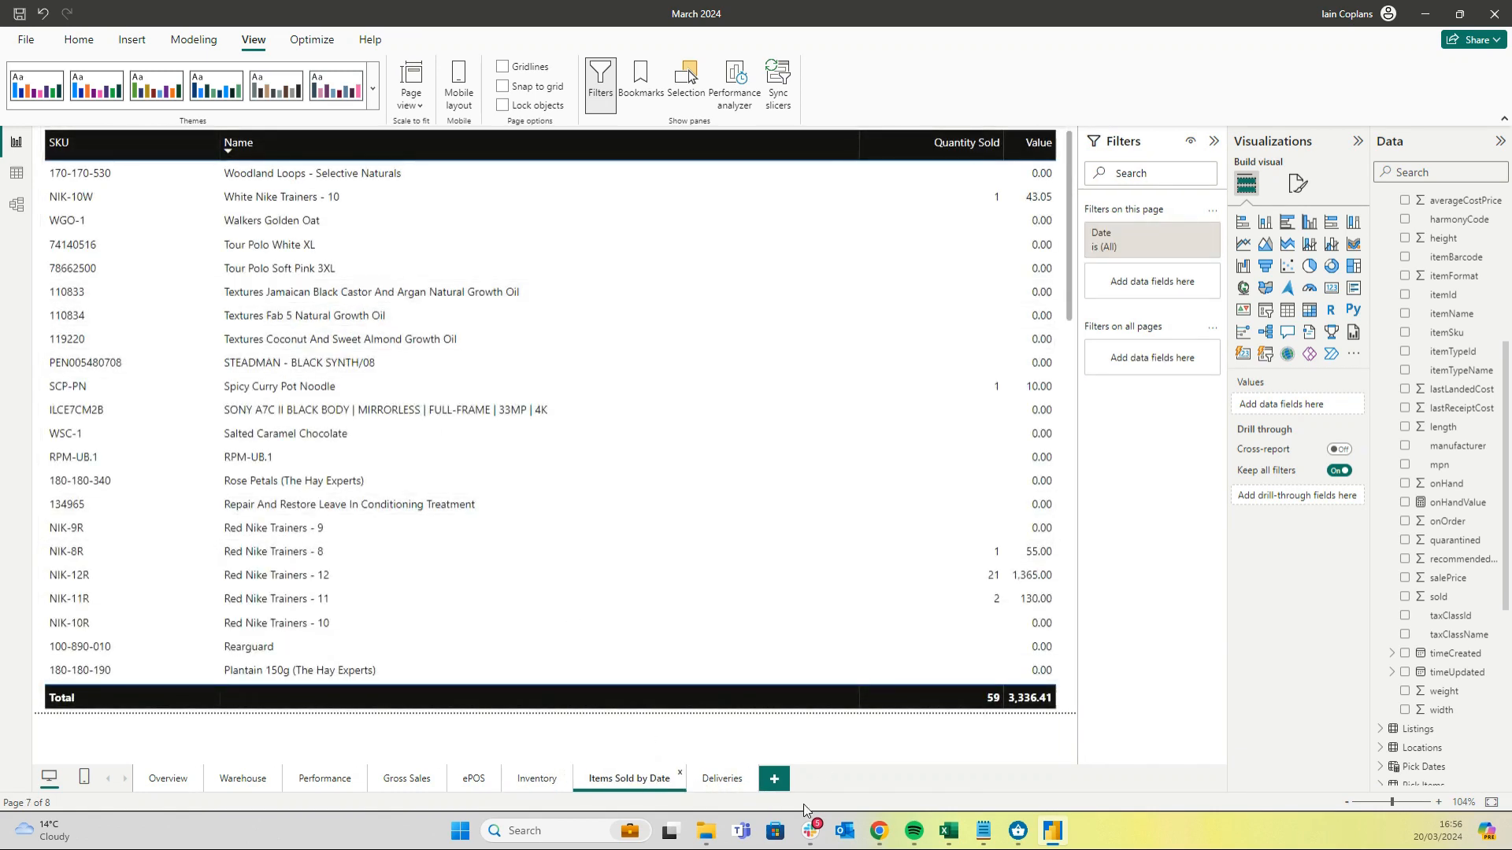
# On the Deliveries page, filter the SKU table by the second, third and fourth orders in the Orders slicer
pyautogui.click(715, 781)
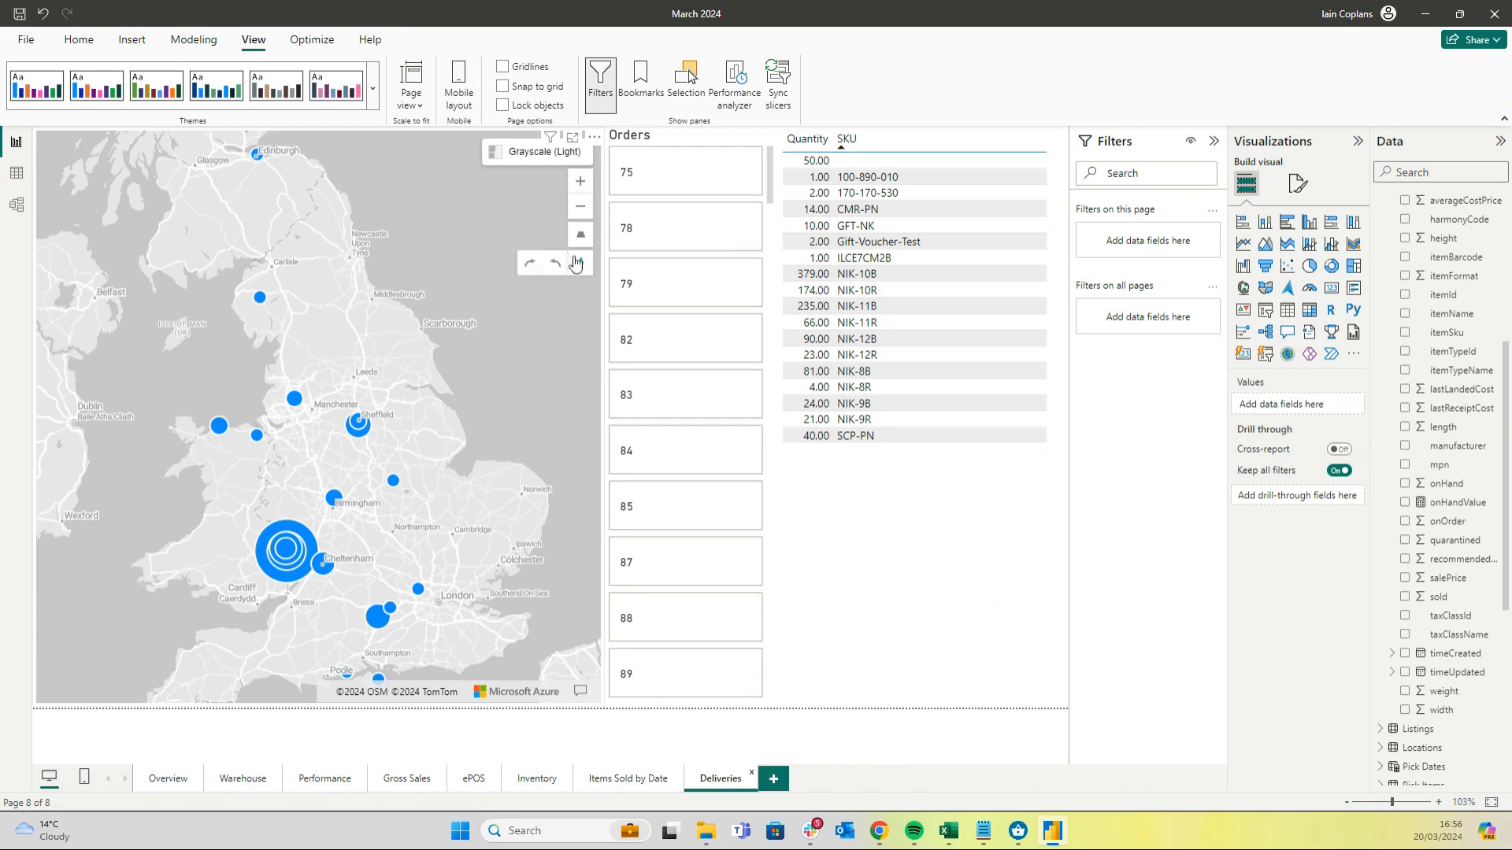
pyautogui.click(667, 242)
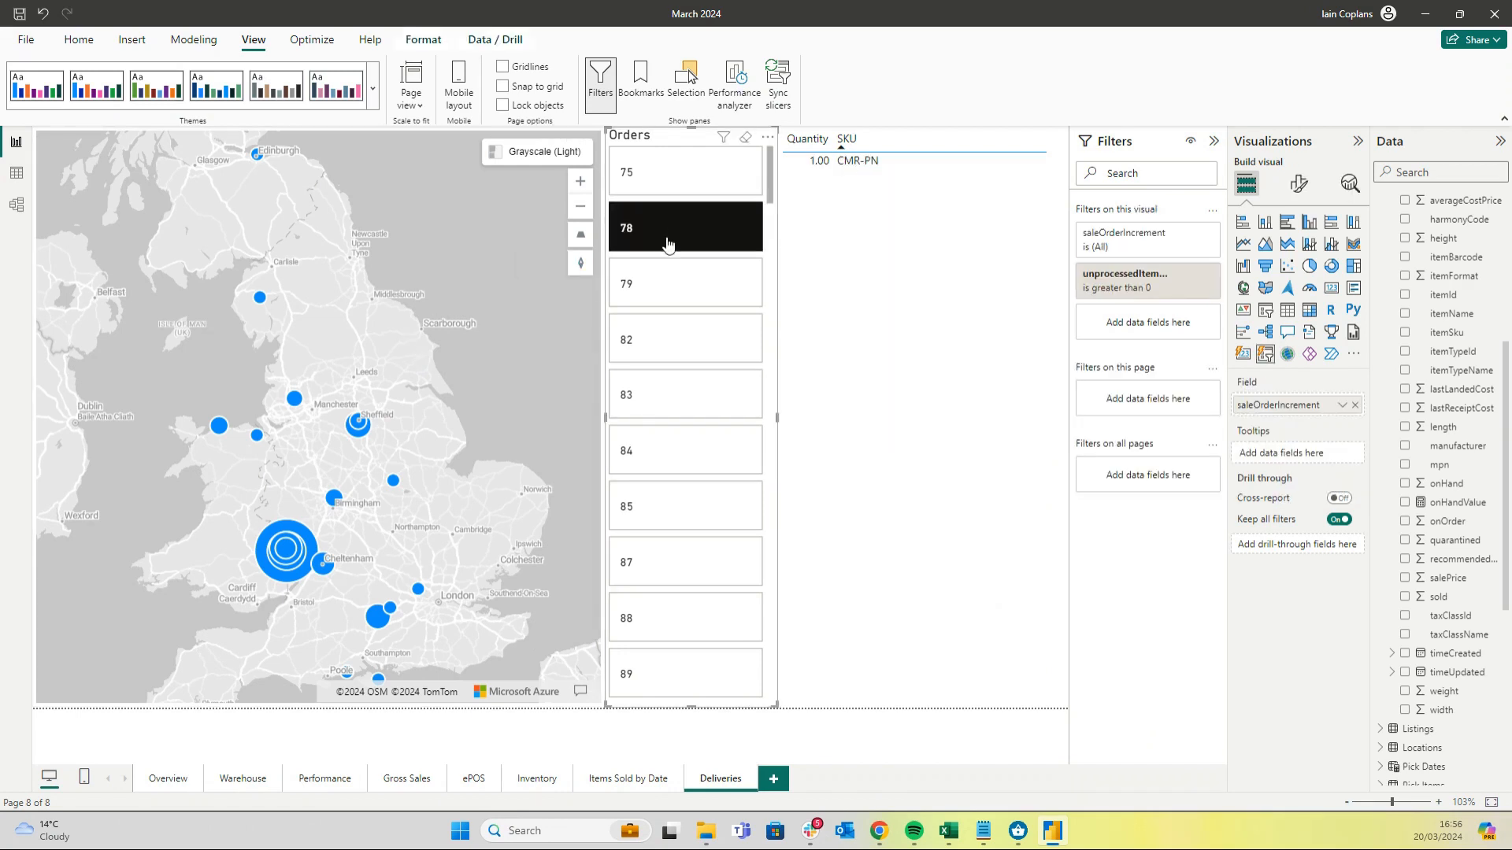
pyautogui.click(671, 284)
pyautogui.click(671, 339)
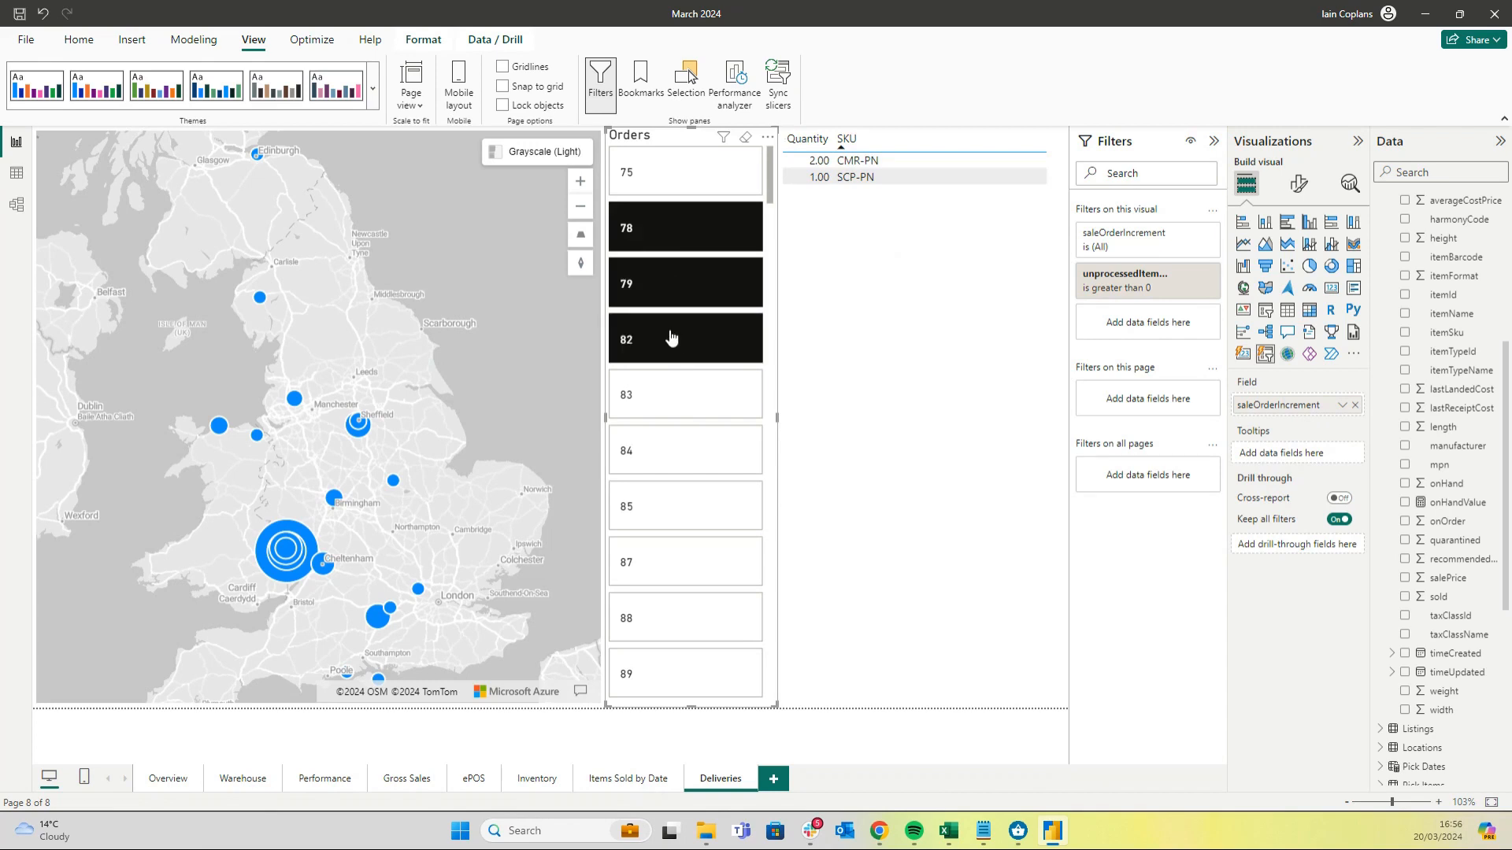
# Change the Orders slicer selection so that only the fifth order in the list filters the SKU table
pyautogui.click(675, 229)
pyautogui.click(679, 287)
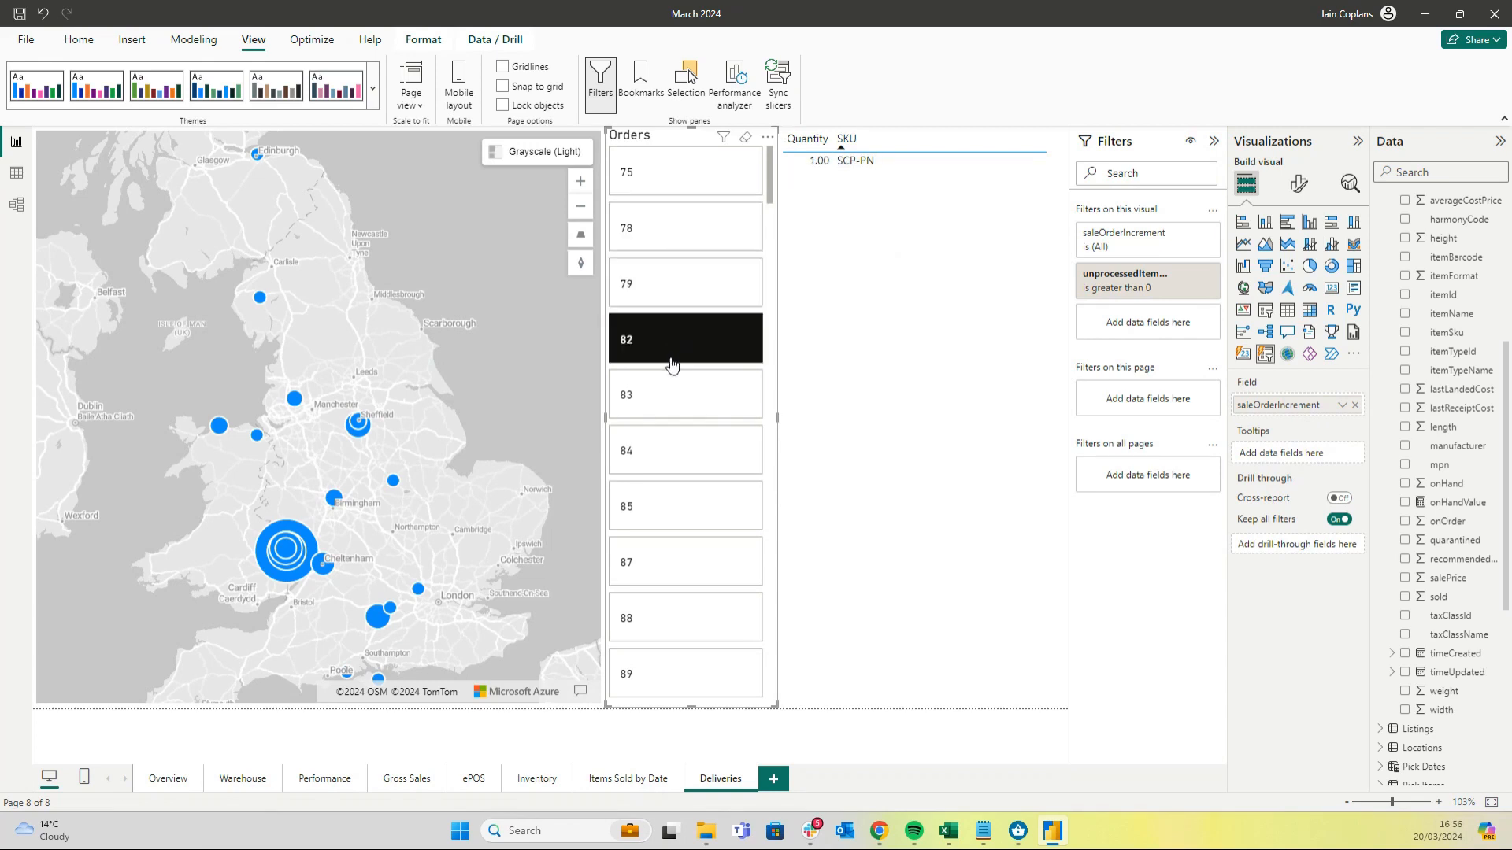
pyautogui.click(669, 391)
pyautogui.click(666, 337)
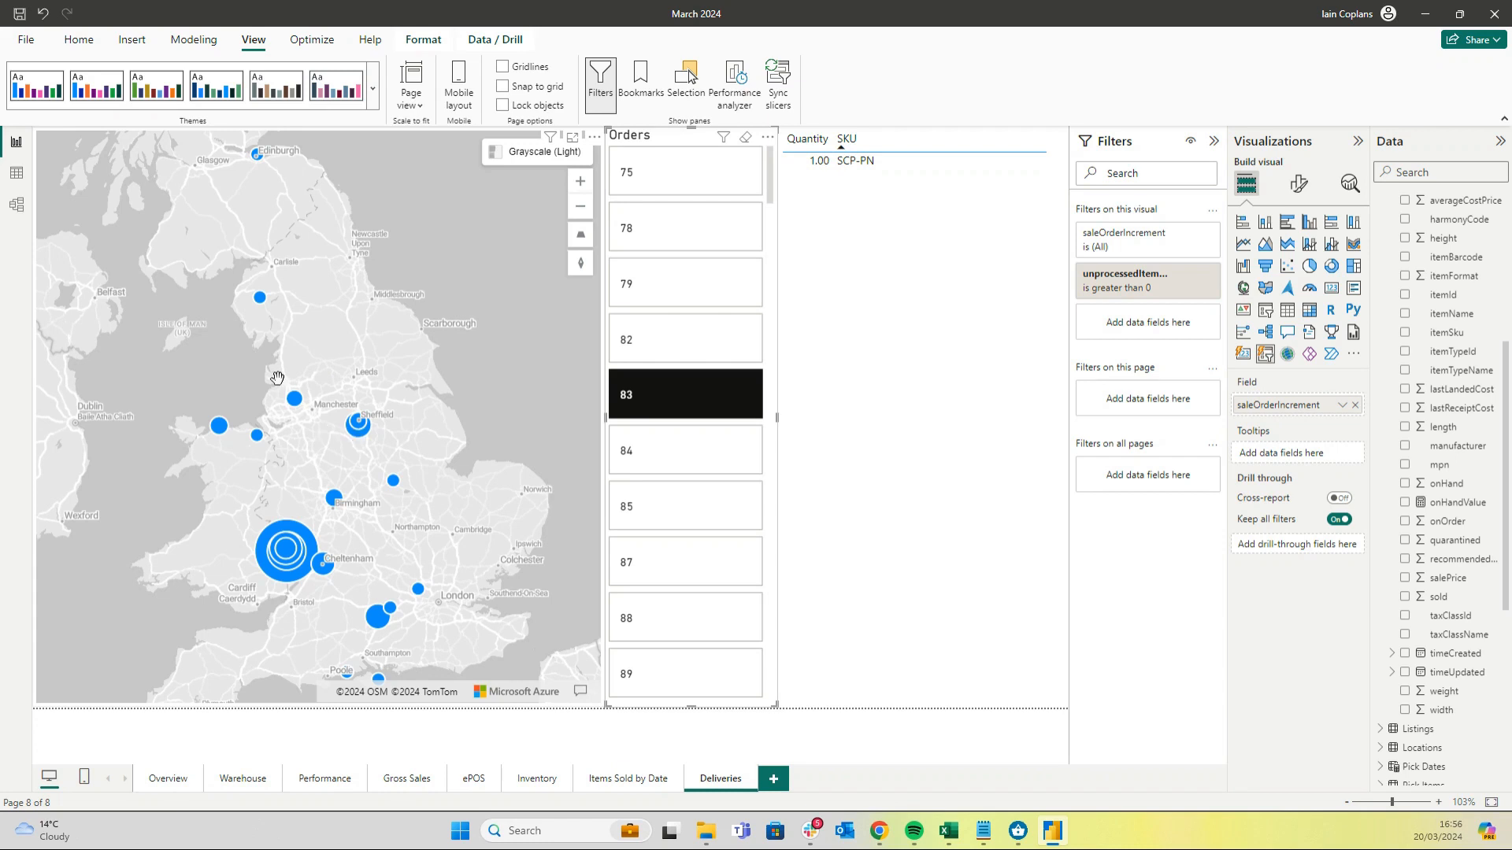
# Add a new blank page to the report after Deliveries
pyautogui.click(774, 780)
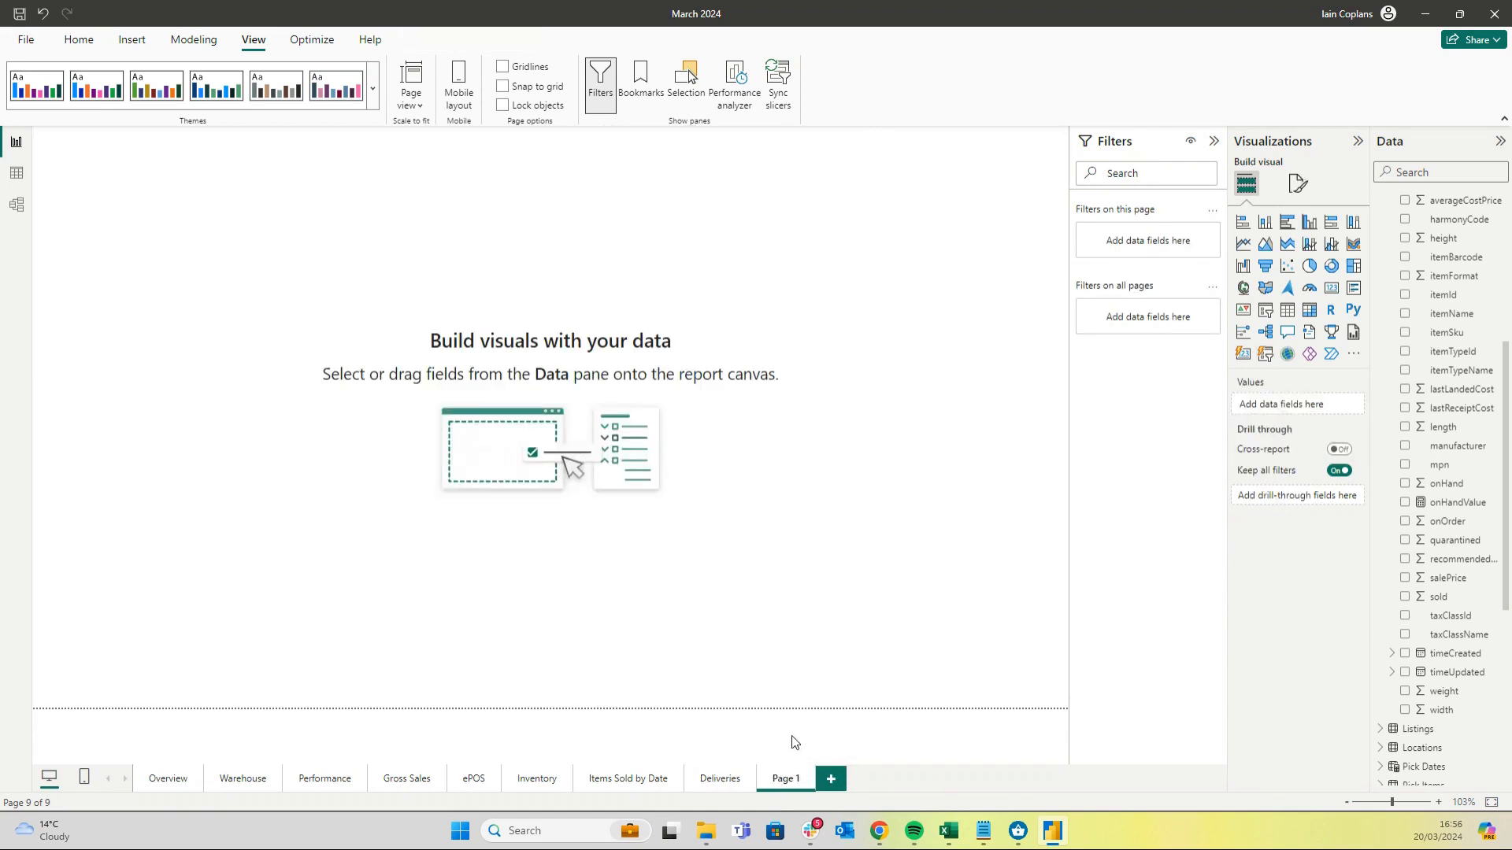
# Add a table visual enlarged across most of the blank page, with itemName, salePrice and onHand as its columns
pyautogui.click(1289, 316)
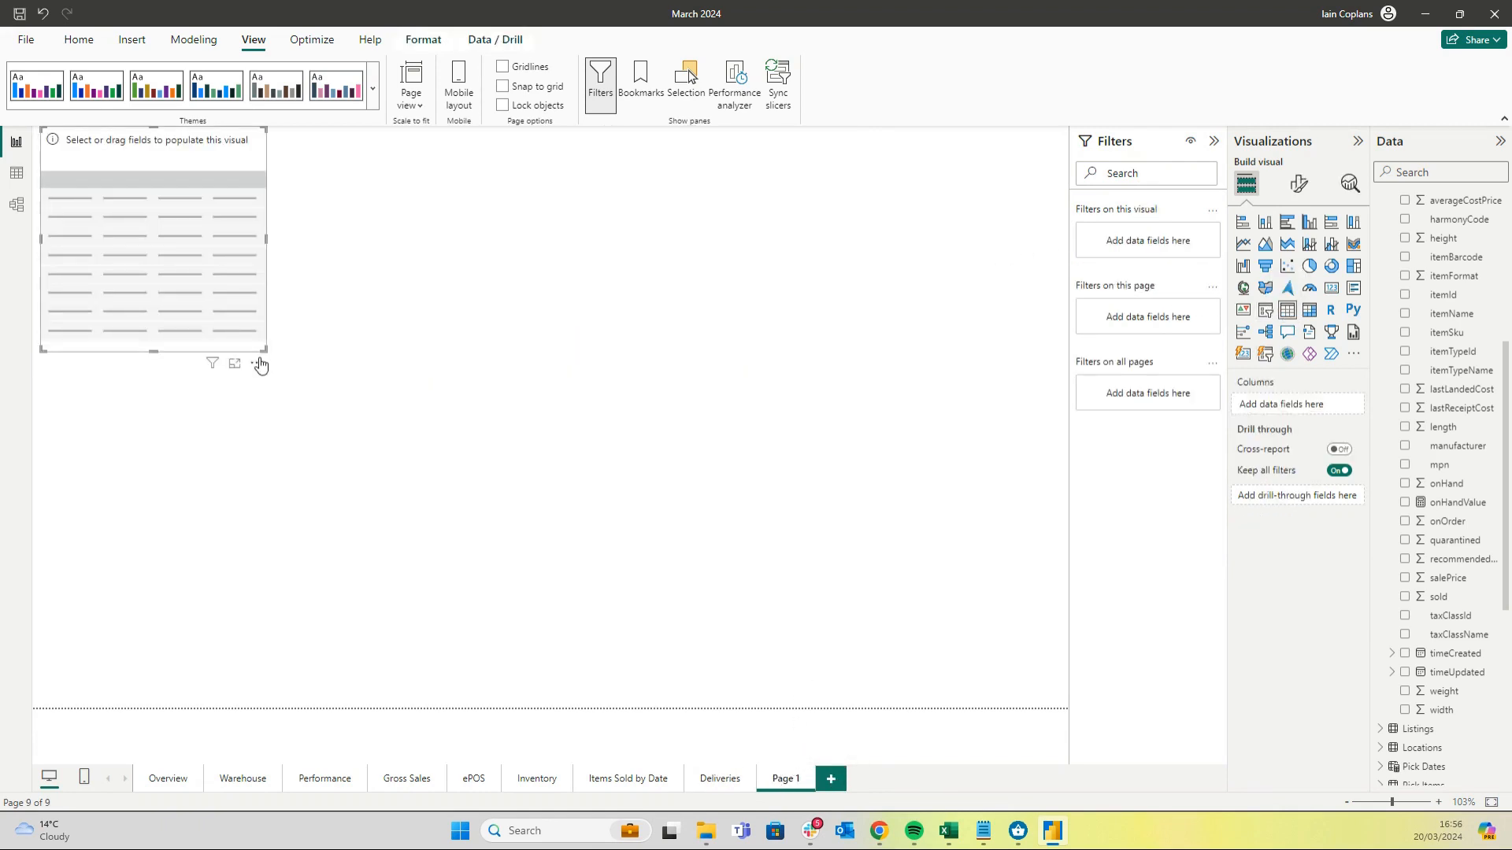
pyautogui.moveTo(263, 349); pyautogui.dragTo(953, 616)
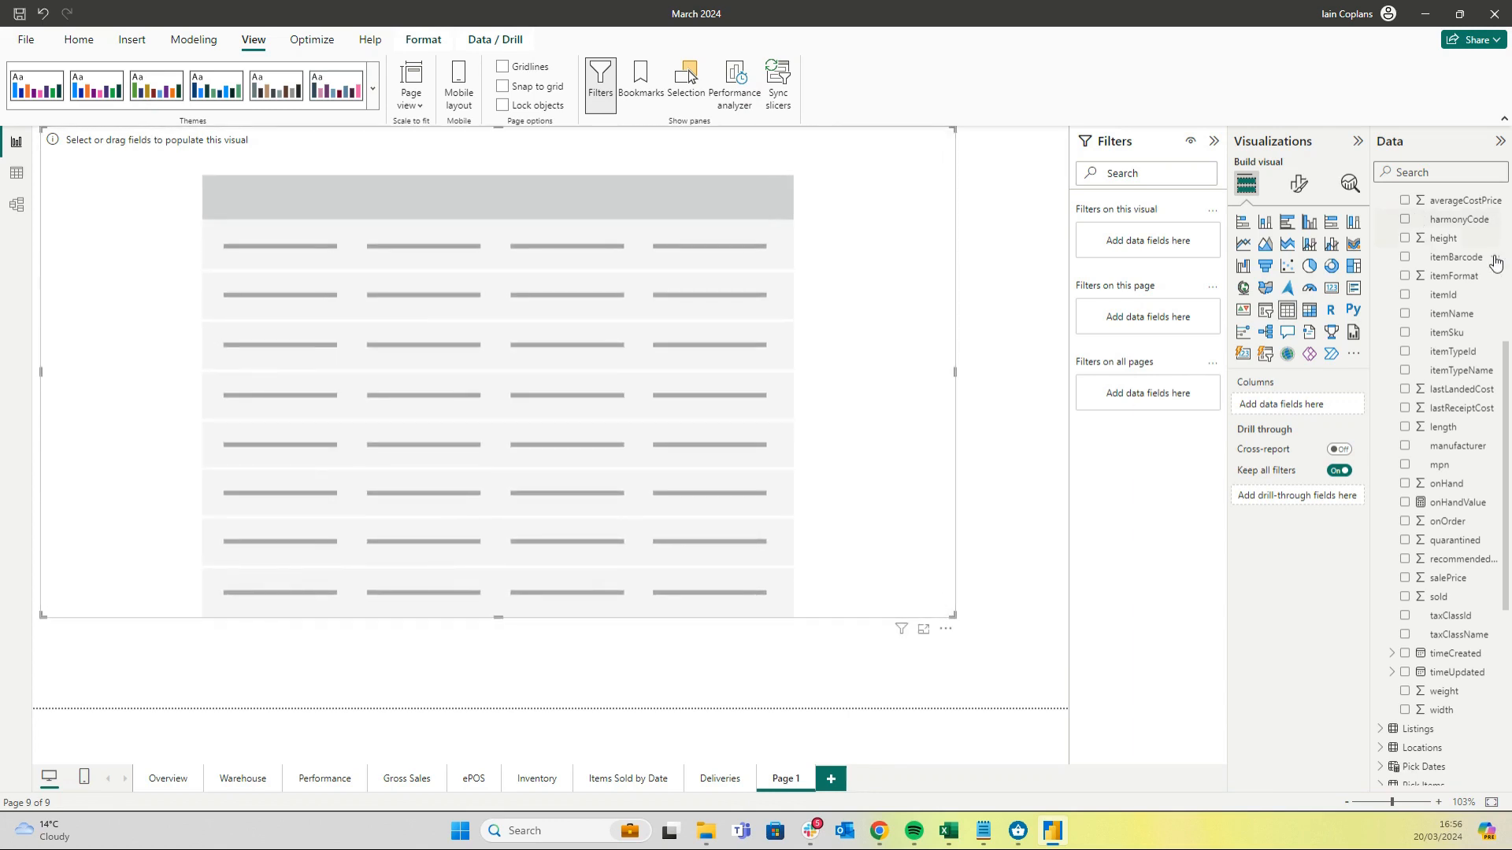
pyautogui.moveTo(1441, 315); pyautogui.dragTo(1296, 404)
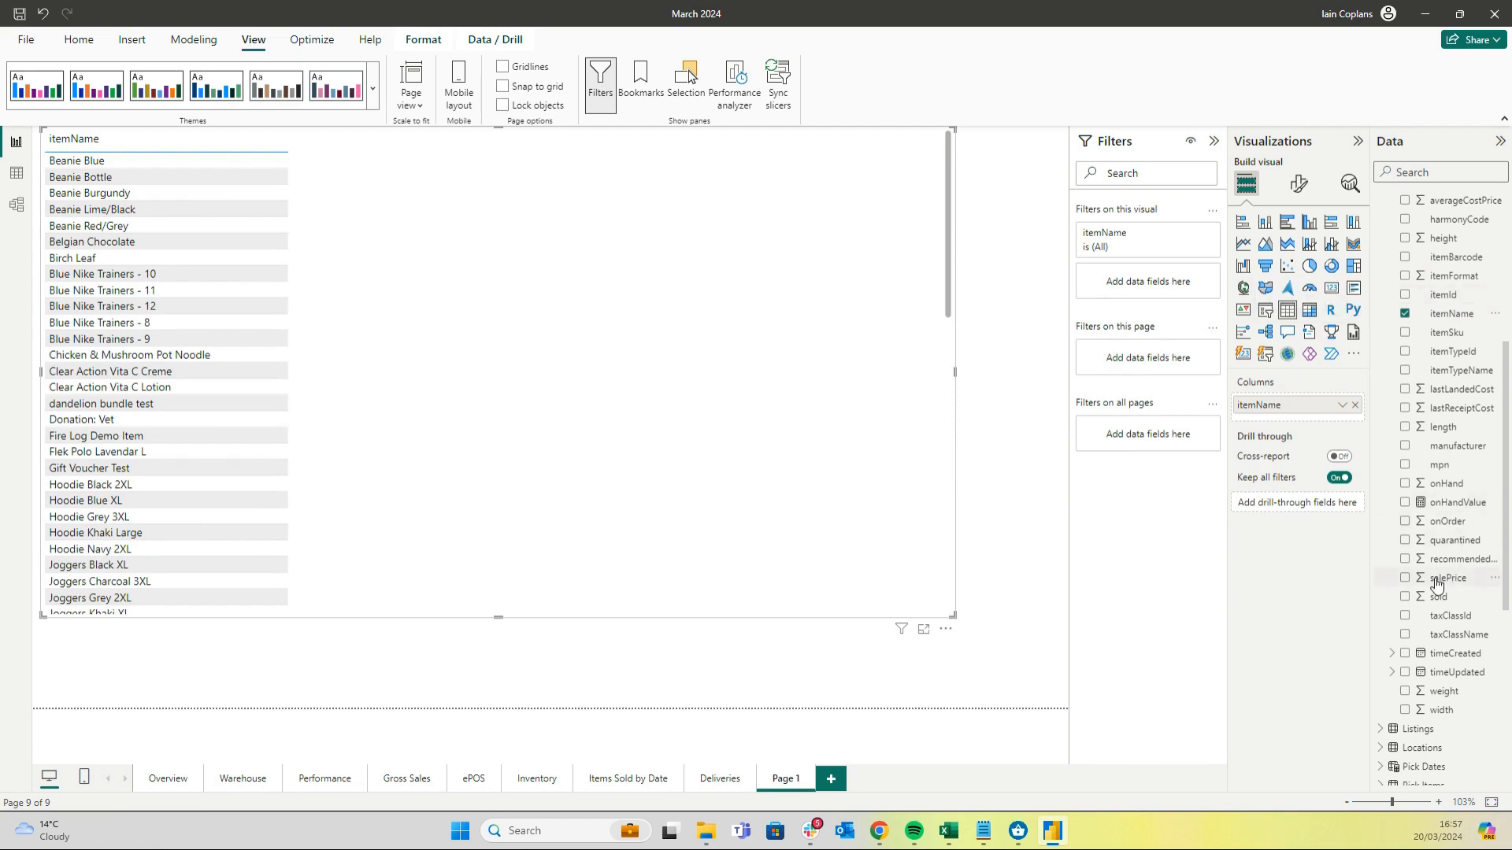
pyautogui.moveTo(1434, 583); pyautogui.dragTo(1296, 425)
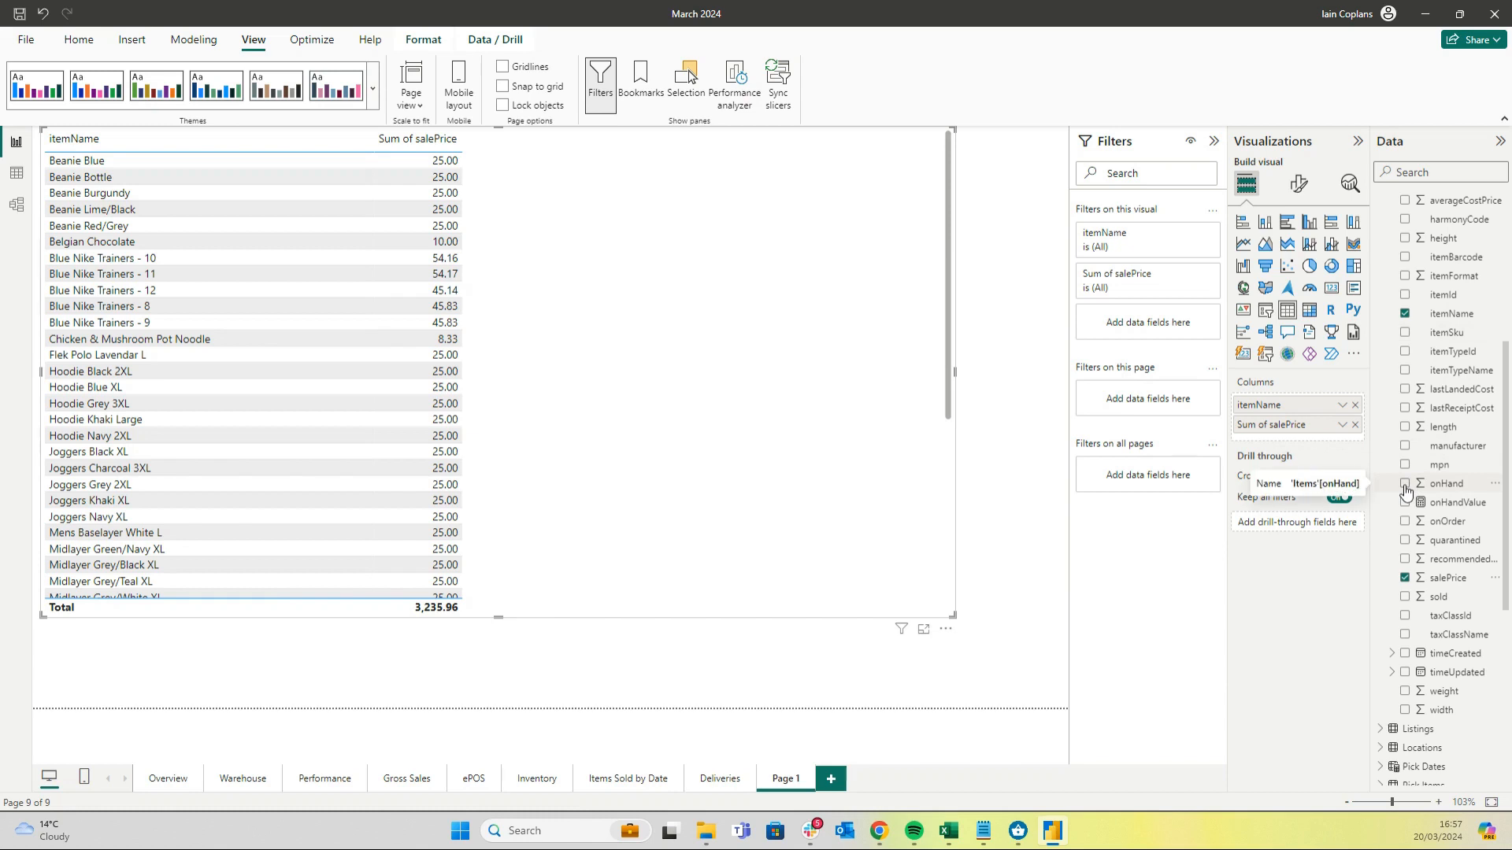
pyautogui.moveTo(1406, 491); pyautogui.dragTo(1277, 445)
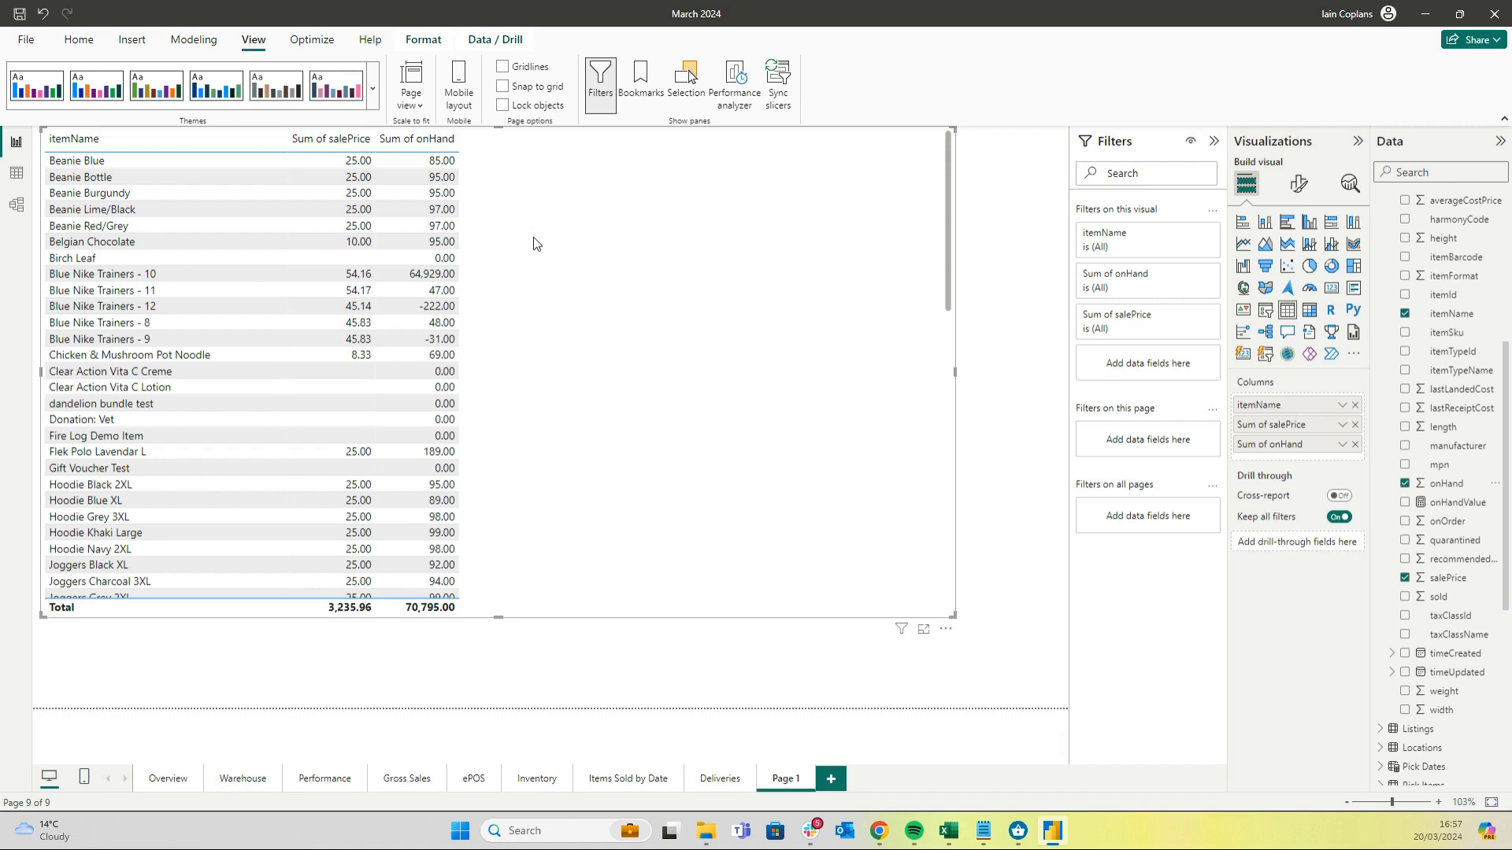
# Open the Overview page's mobile layout and place the Unresolved Variances and Unstarted Picks cards side by side, with Unprocessed Sale Orders below Unresolved Variances
pyautogui.click(168, 779)
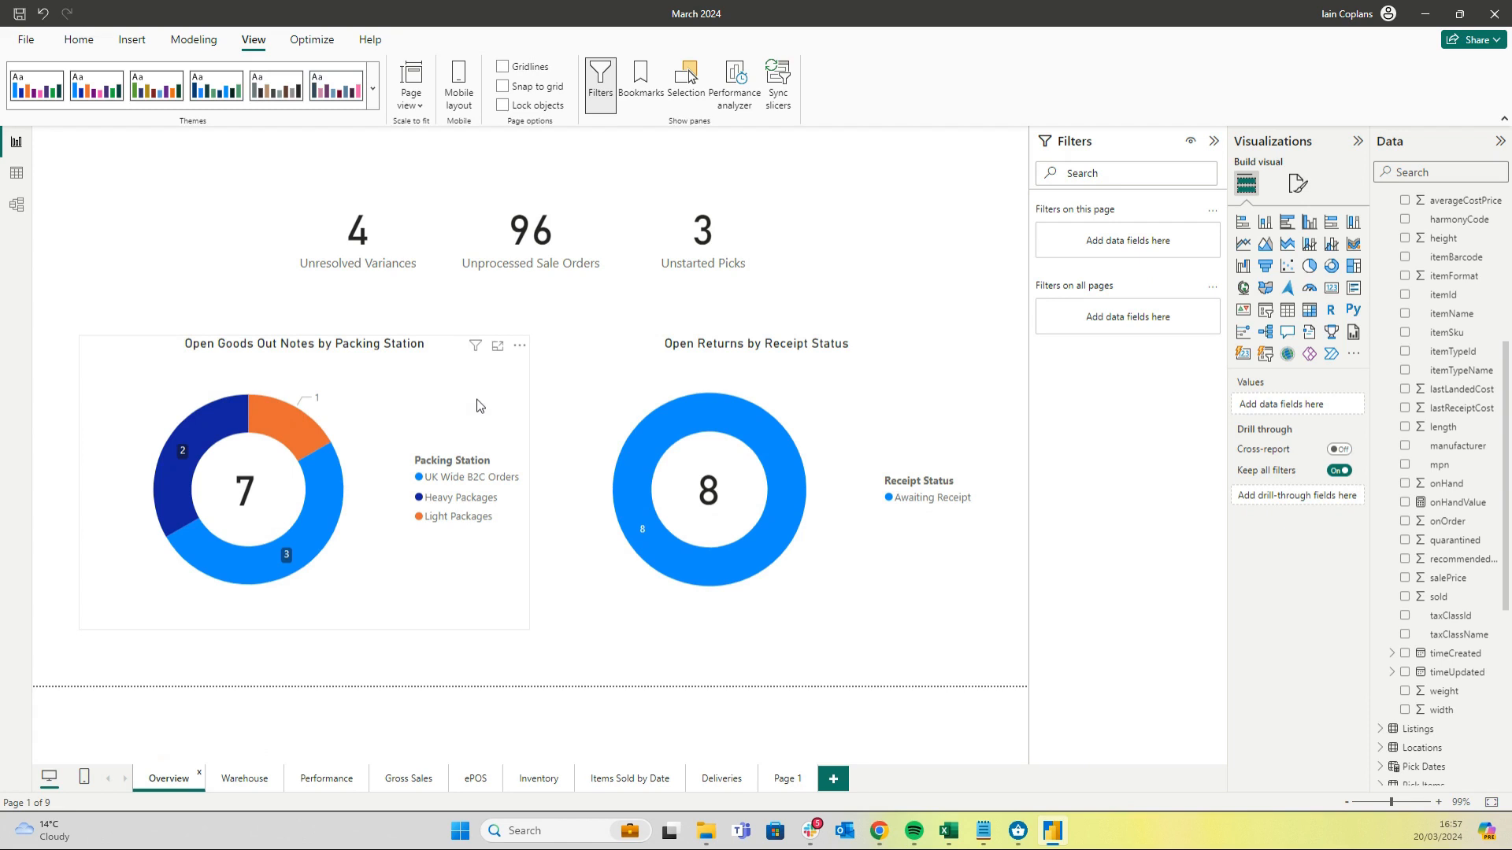
pyautogui.click(461, 79)
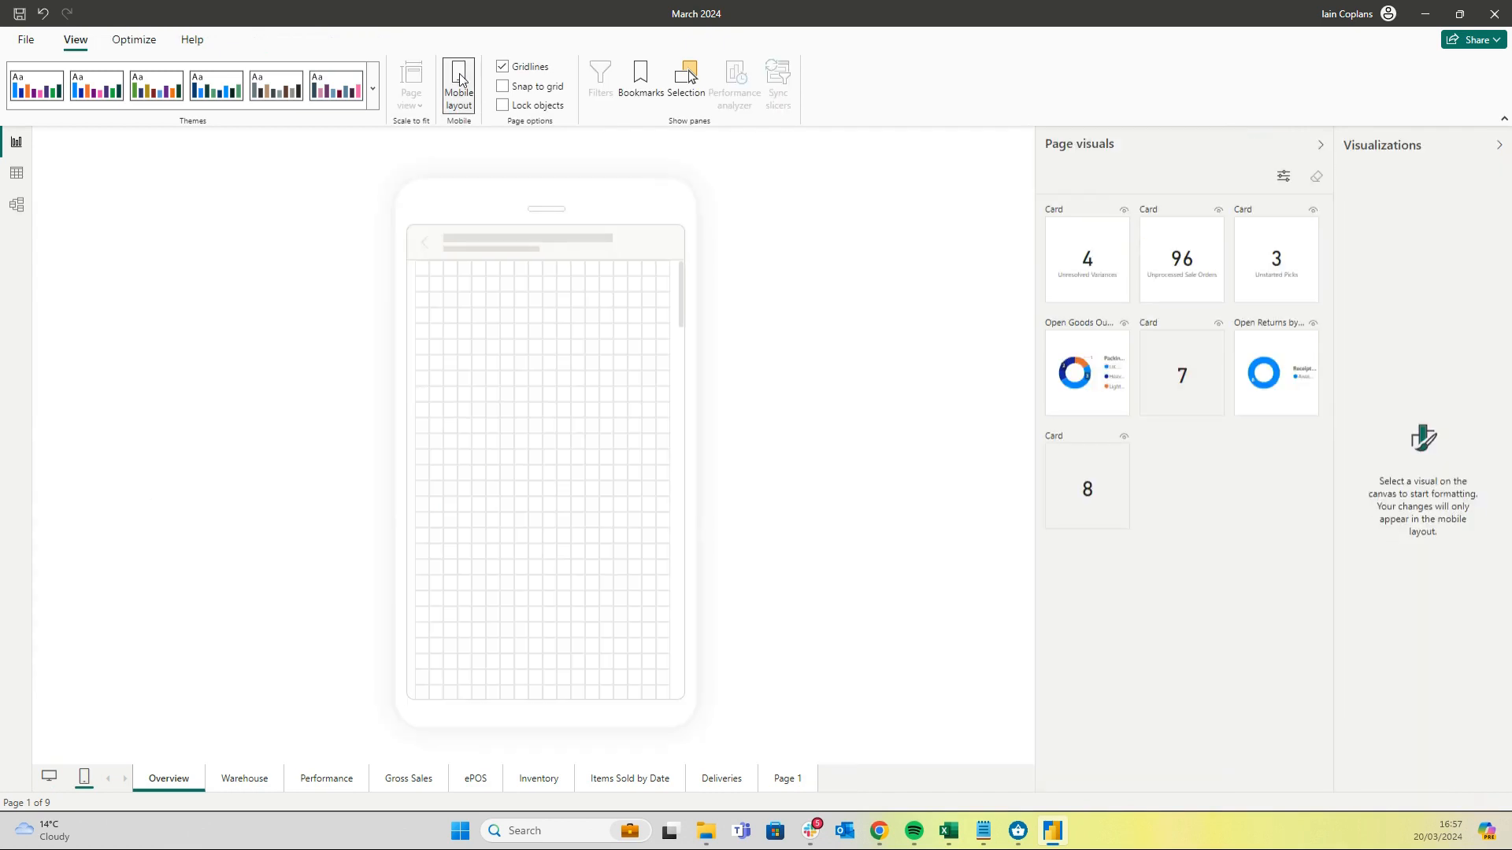
pyautogui.moveTo(1087, 258); pyautogui.dragTo(446, 305)
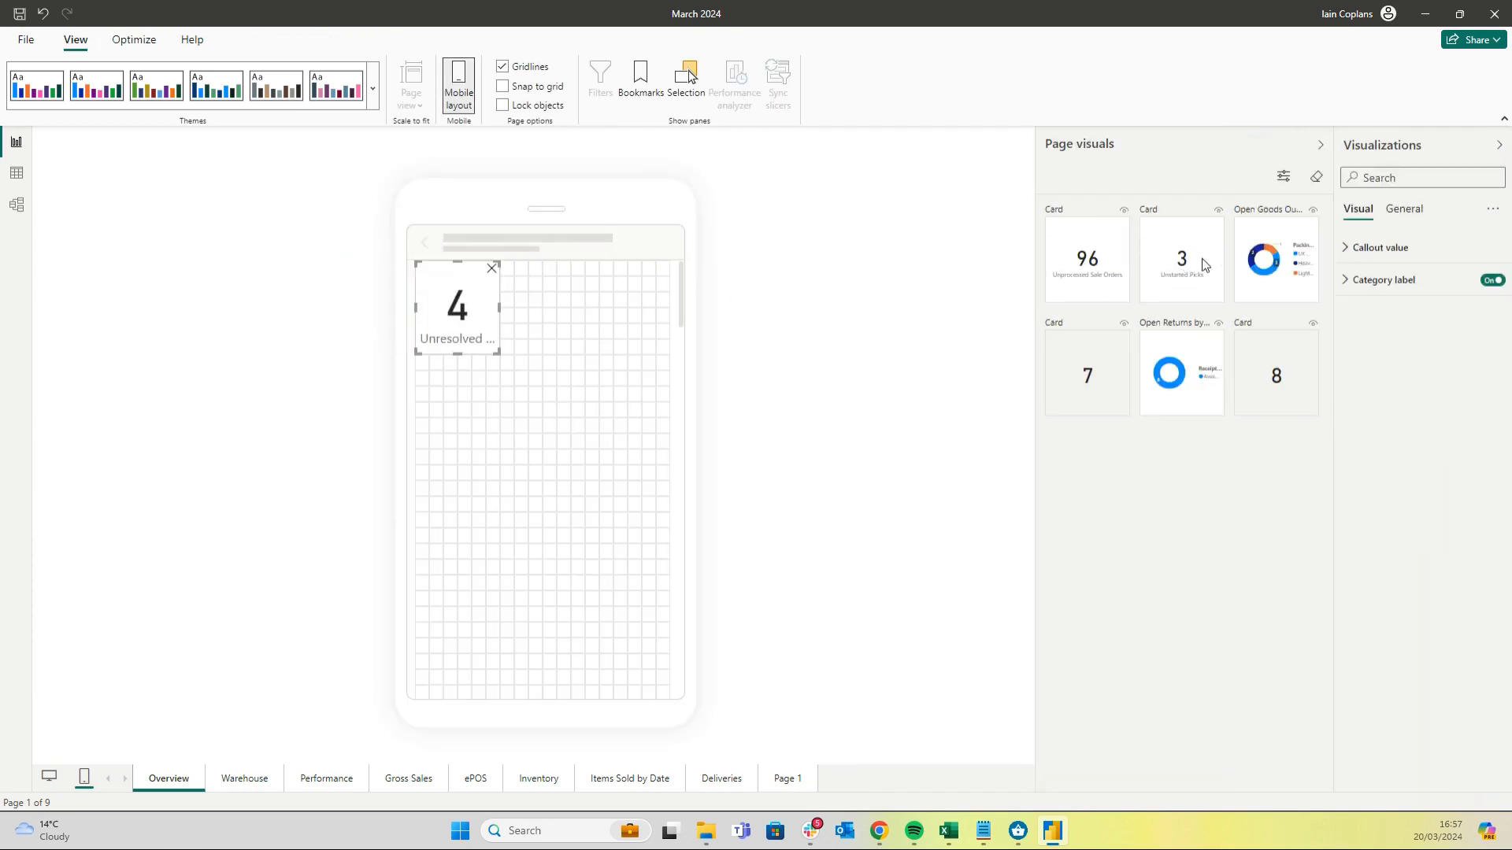
pyautogui.moveTo(1182, 260); pyautogui.dragTo(569, 311)
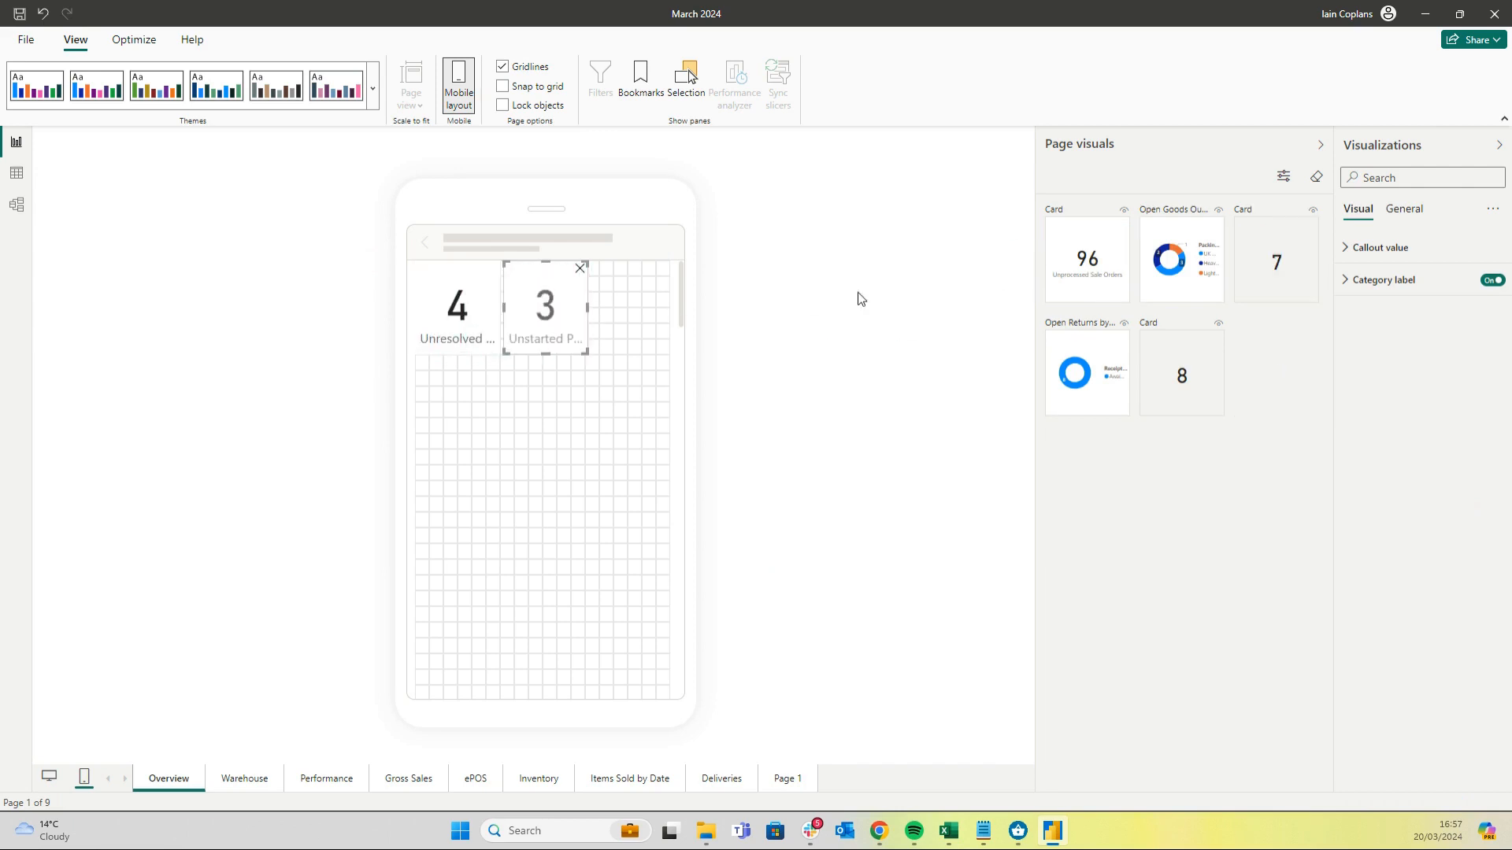
pyautogui.moveTo(1107, 263); pyautogui.dragTo(476, 402)
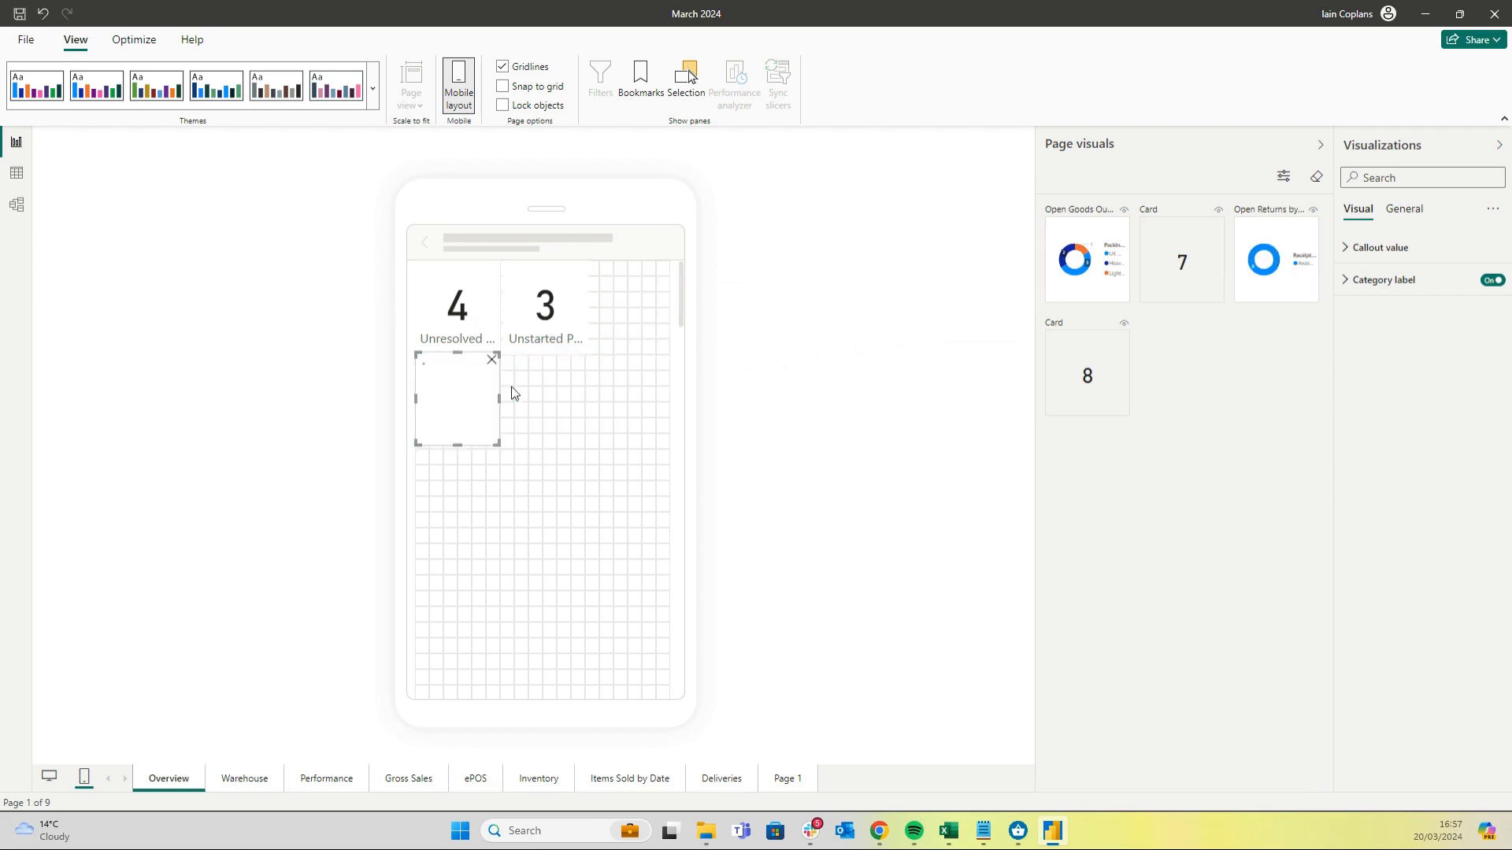
# Enlarge the Unstarted Picks card to fill the space beside the other two cards, and place the Open Goods Out Notes donut chart full-width below
pyautogui.click(561, 321)
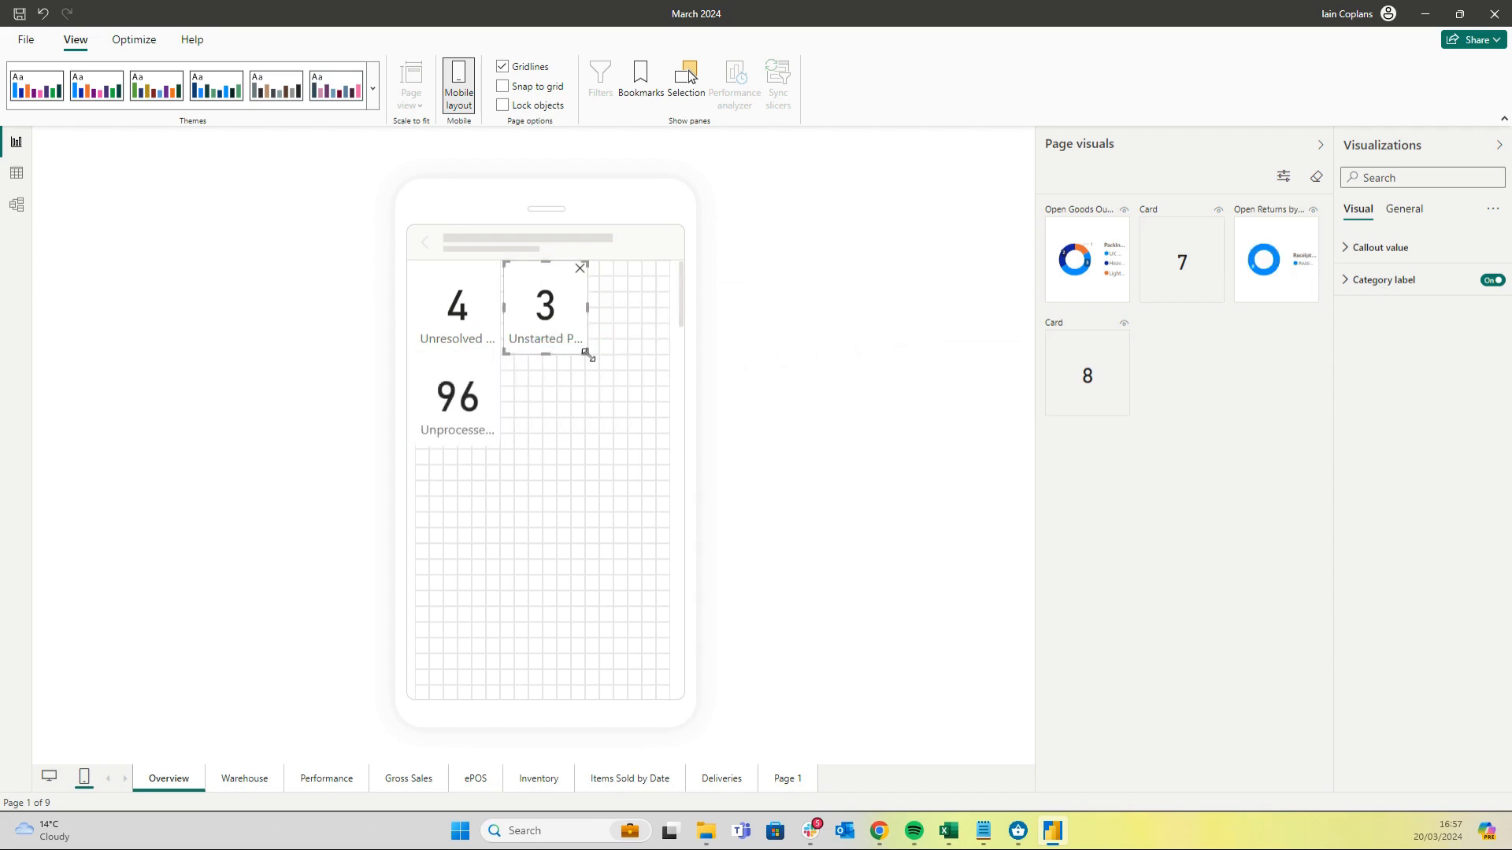
pyautogui.moveTo(589, 356); pyautogui.dragTo(675, 446)
pyautogui.moveTo(1087, 272); pyautogui.dragTo(675, 664)
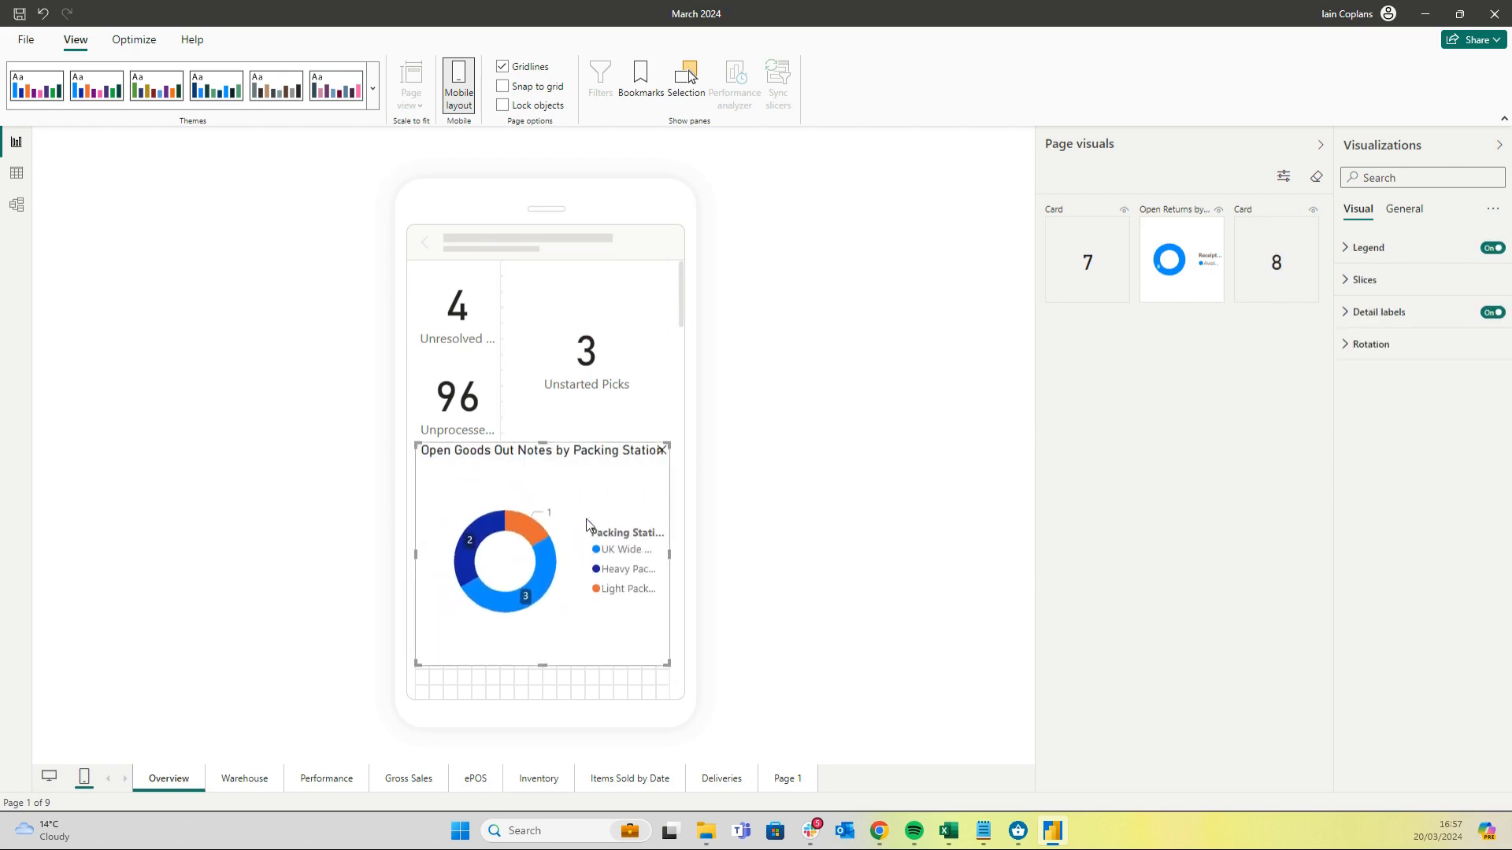